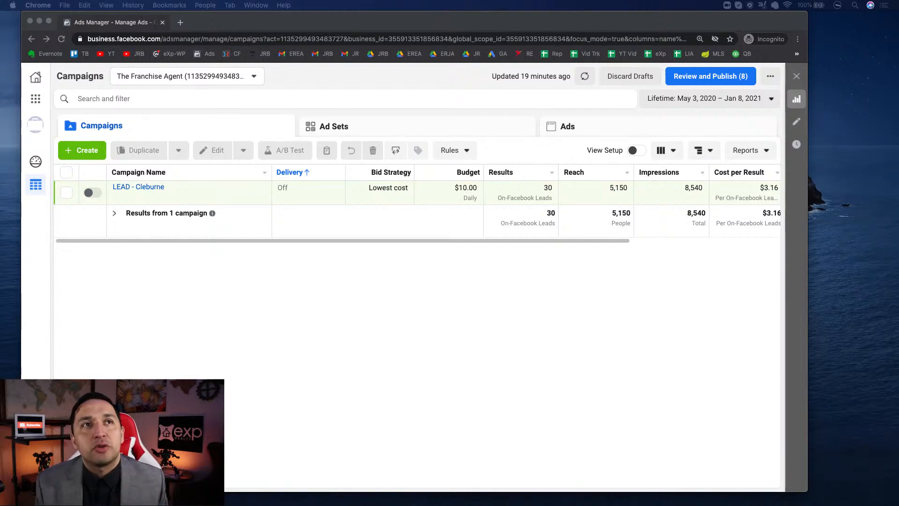
- Create a new campaign with Lead generation as its objective
left_click(76, 152)
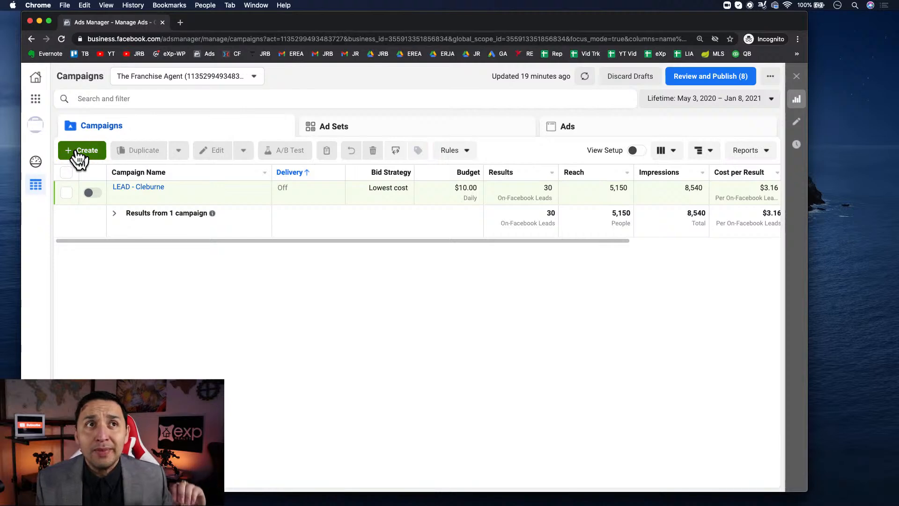
left_click(80, 154)
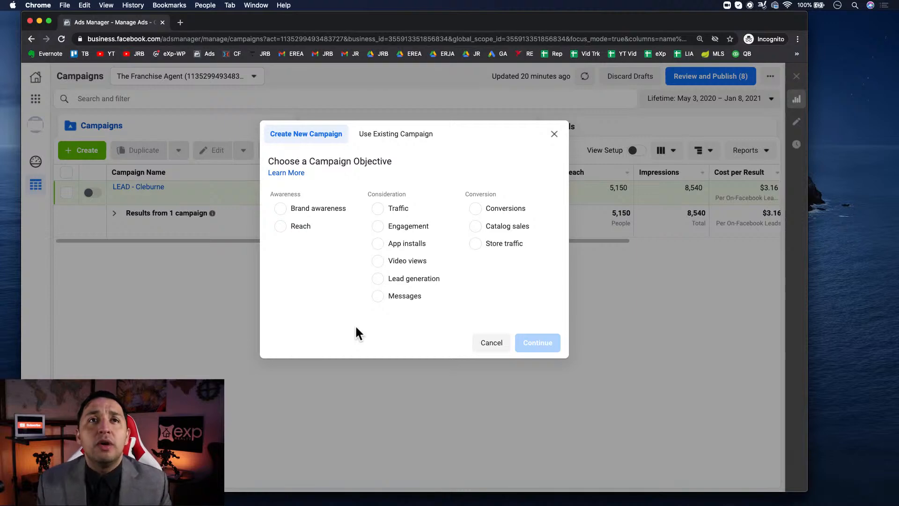
left_click(376, 280)
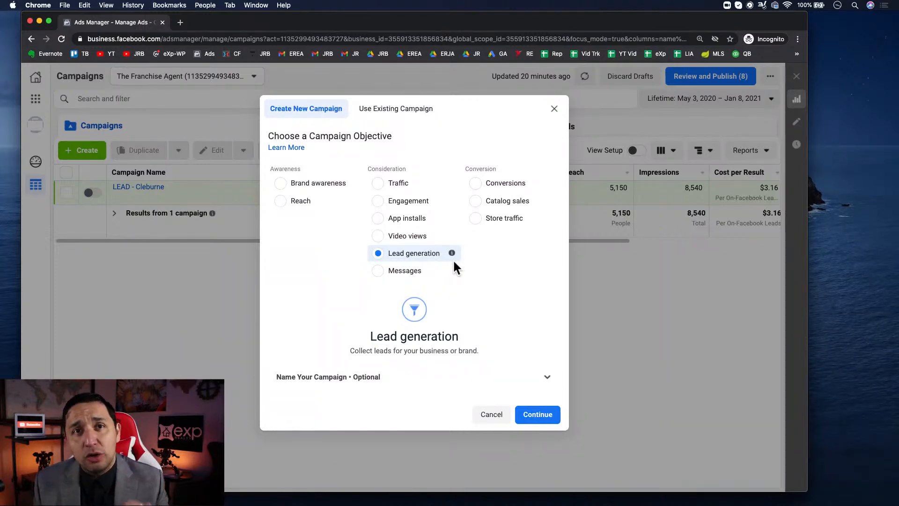
left_click(536, 418)
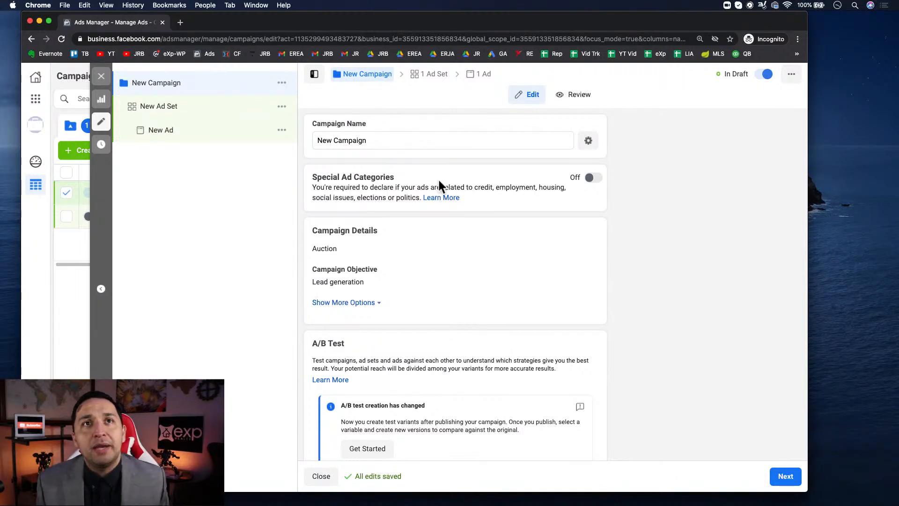
- Declare Housing as the campaign's special ad category and continue to the ad set settings
left_click(596, 179)
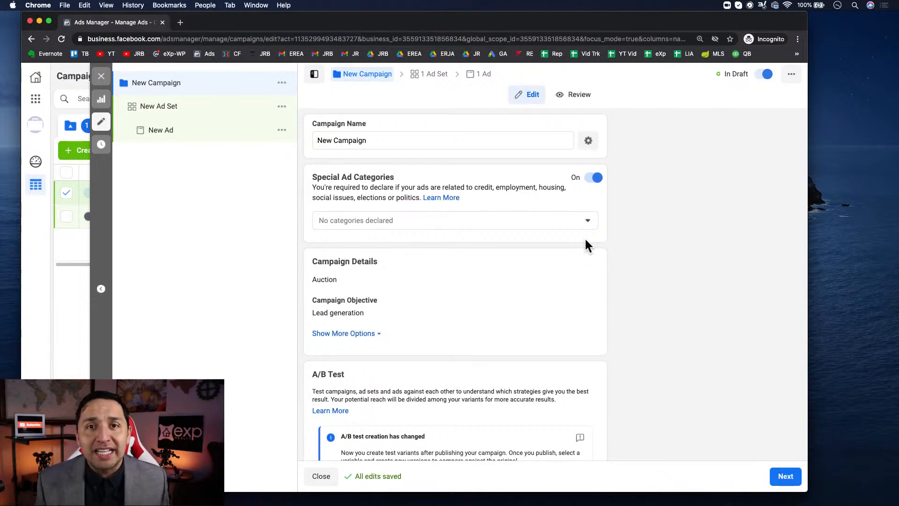
left_click(477, 217)
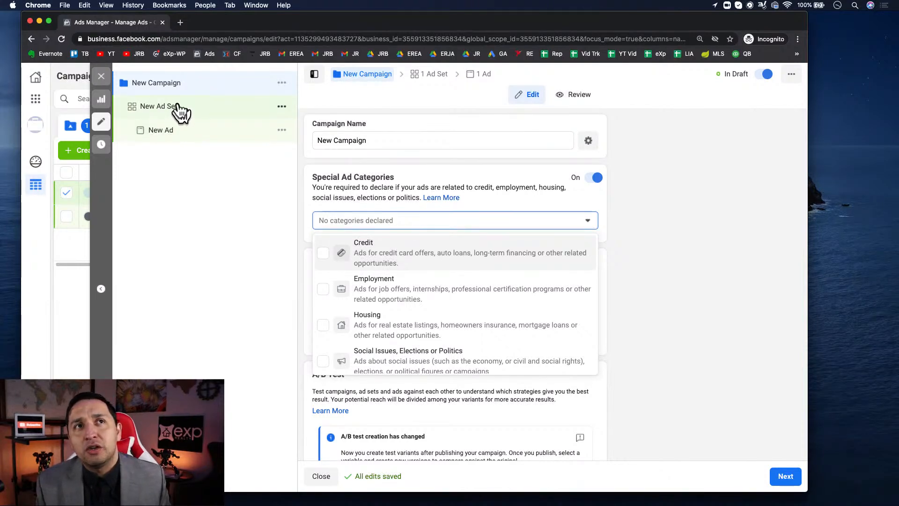
left_click(460, 319)
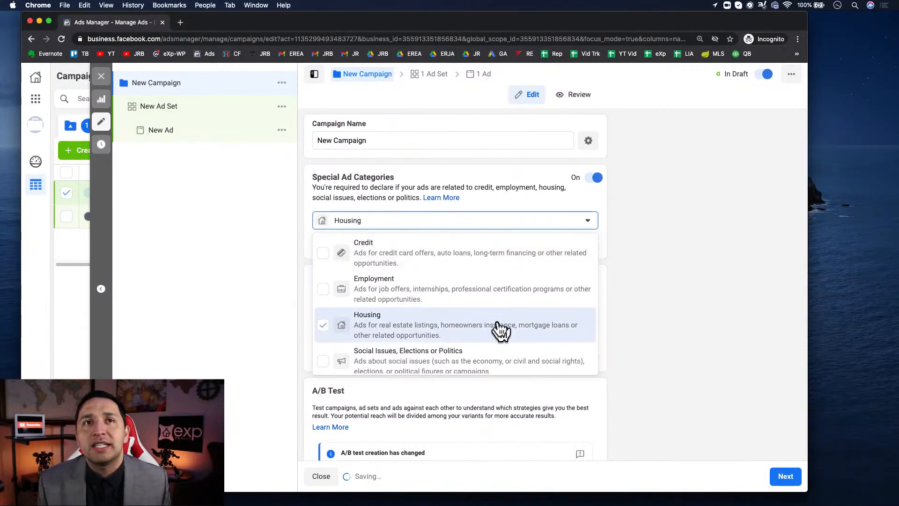
left_click(677, 299)
scroll(678, 299, "down", 3)
scroll(678, 299, "down", 1)
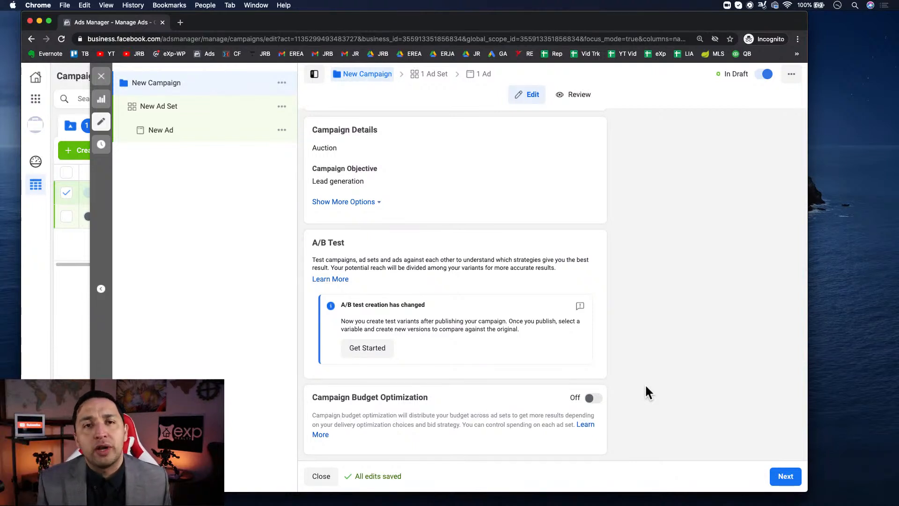
left_click(780, 476)
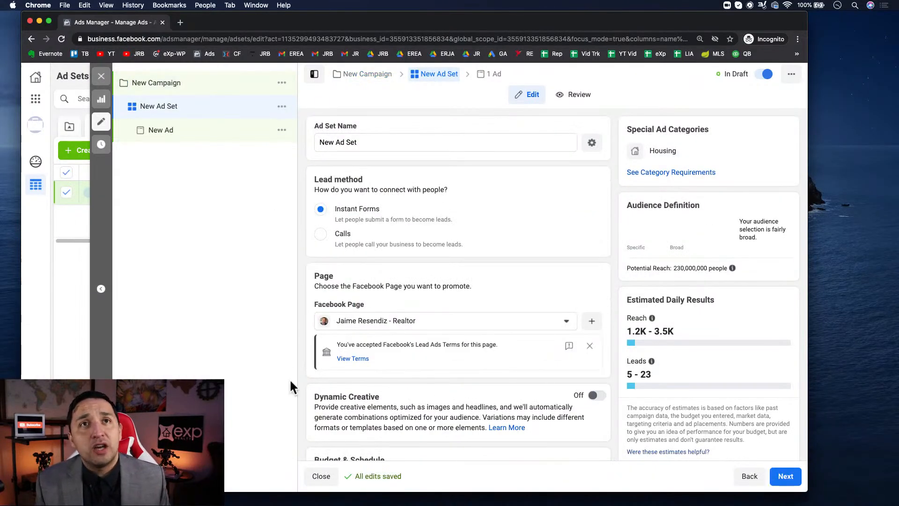
- Examine the ad set's lead method, Facebook page, dynamic creative, and budget and schedule settings
scroll(433, 350, "down", 10)
scroll(403, 187, "up", 1)
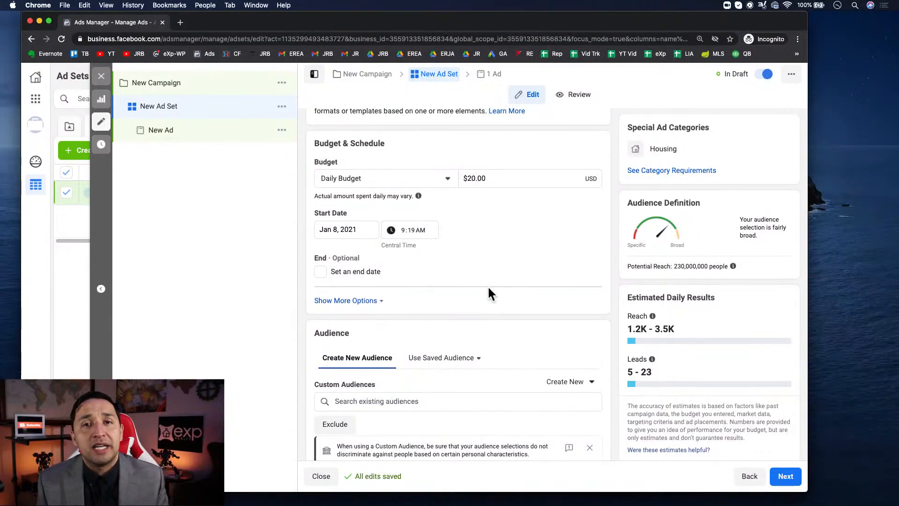
scroll(488, 288, "up", 7)
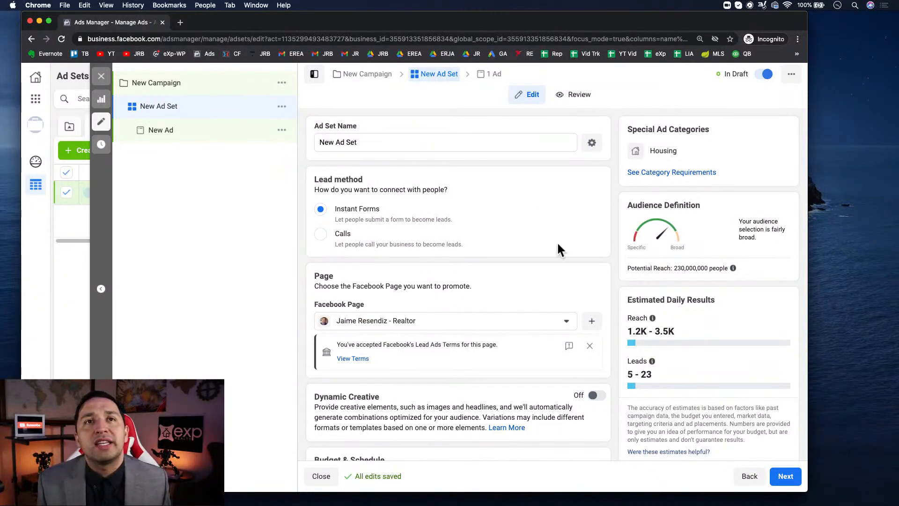
scroll(557, 240, "down", 3)
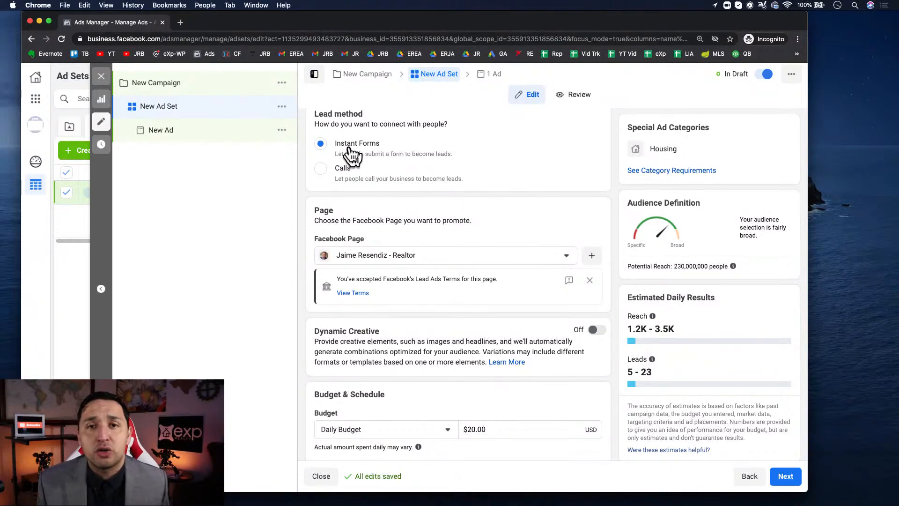
scroll(428, 226, "down", 2)
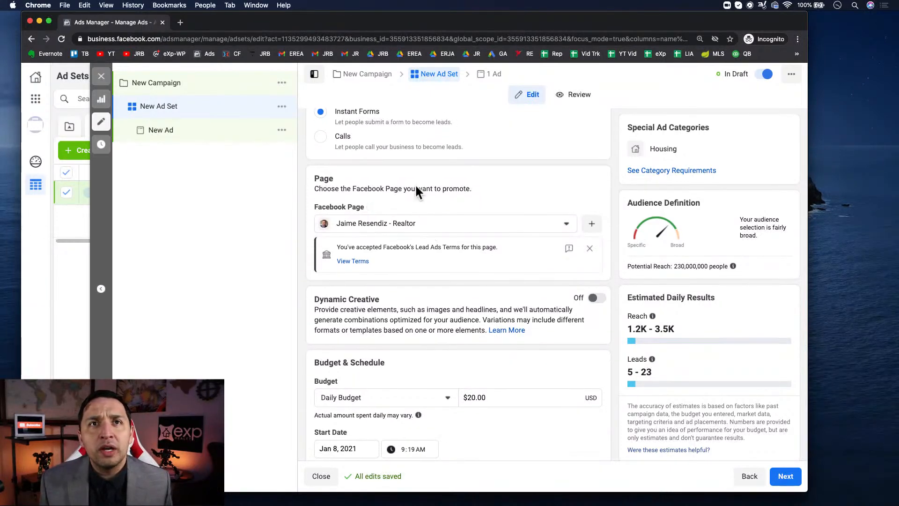
scroll(461, 228, "down", 4)
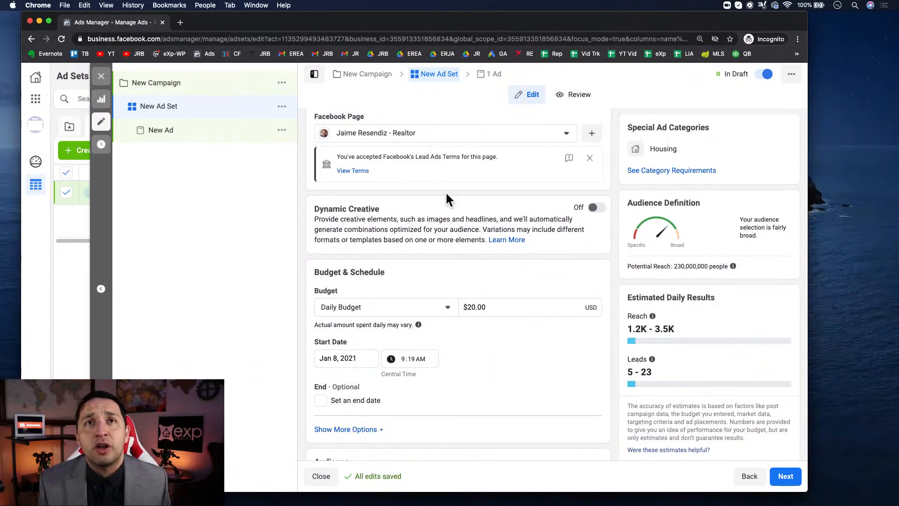
scroll(435, 172, "down", 1)
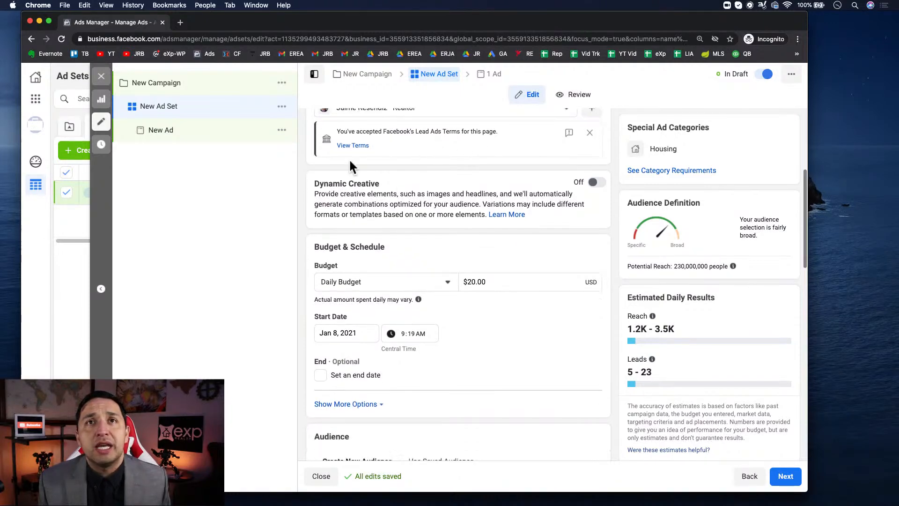
scroll(425, 181, "down", 2)
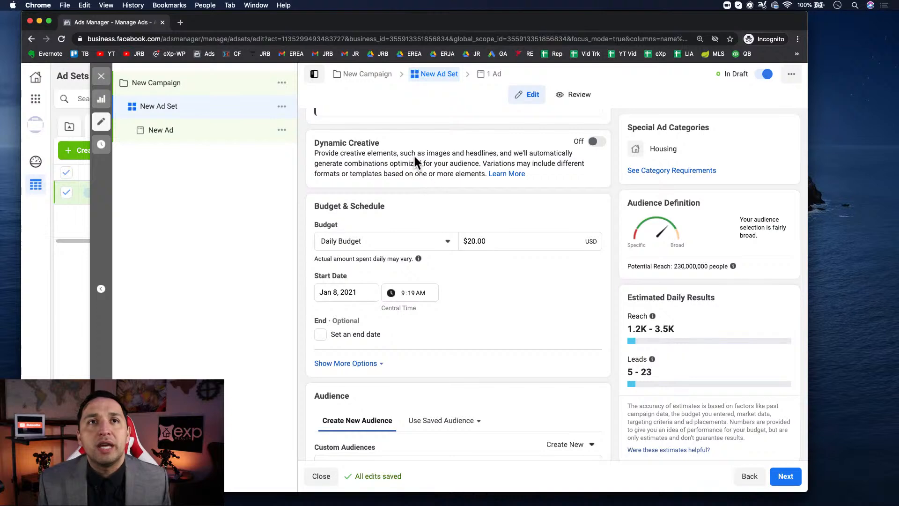
scroll(360, 187, "down", 2)
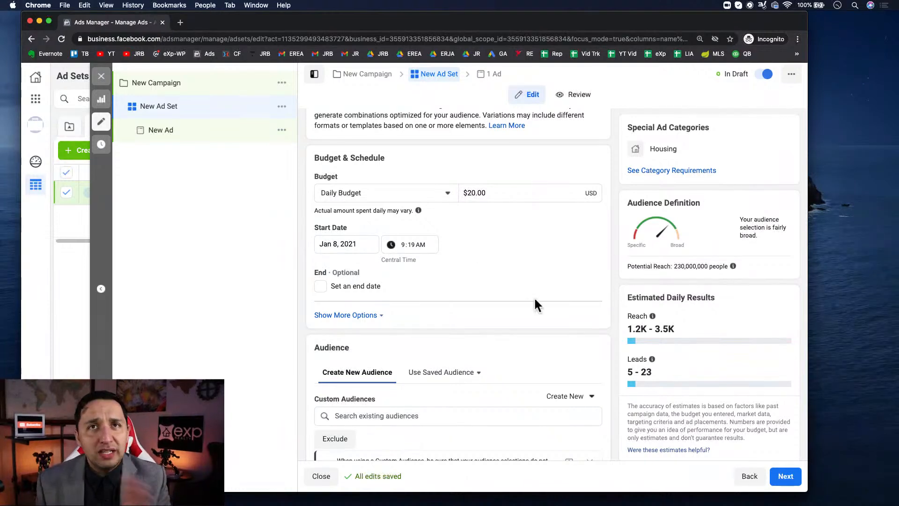
- Set the new audience's location type to people living in this location
scroll(535, 300, "down", 5)
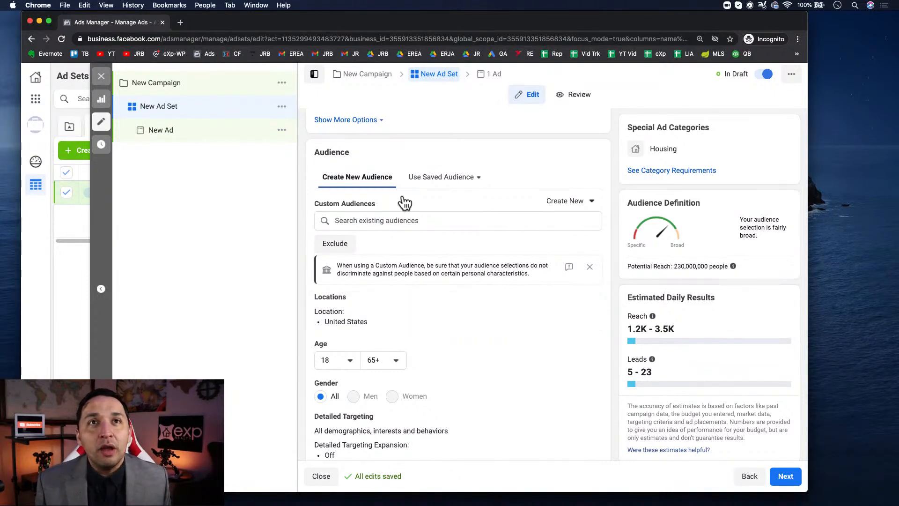
scroll(367, 174, "down", 2)
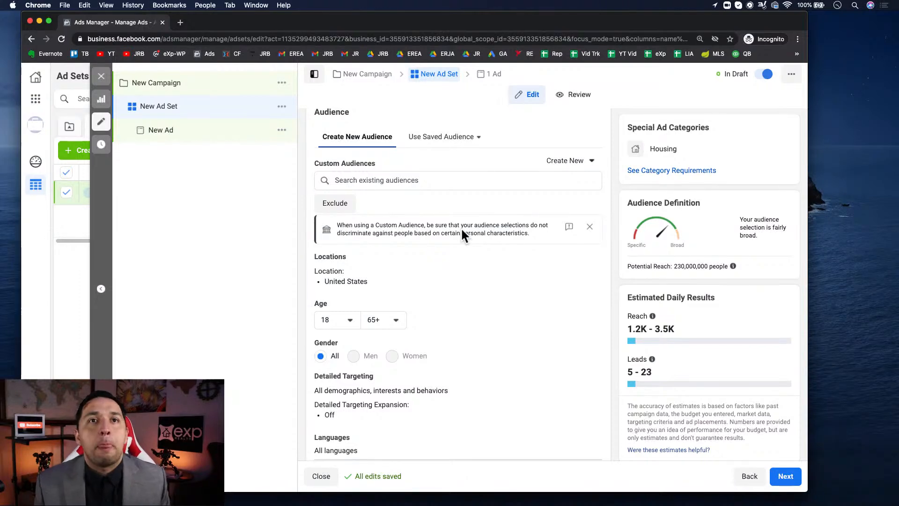
left_click(588, 259)
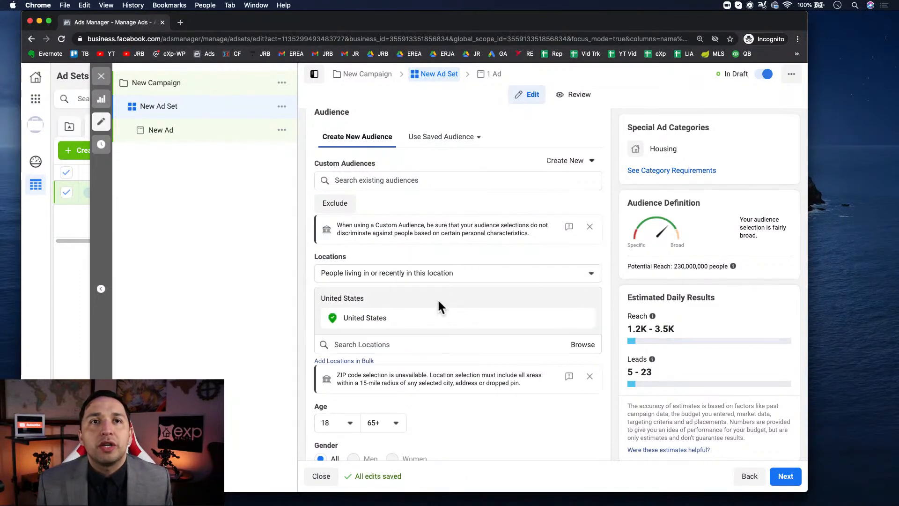
left_click(433, 272)
left_click(370, 328)
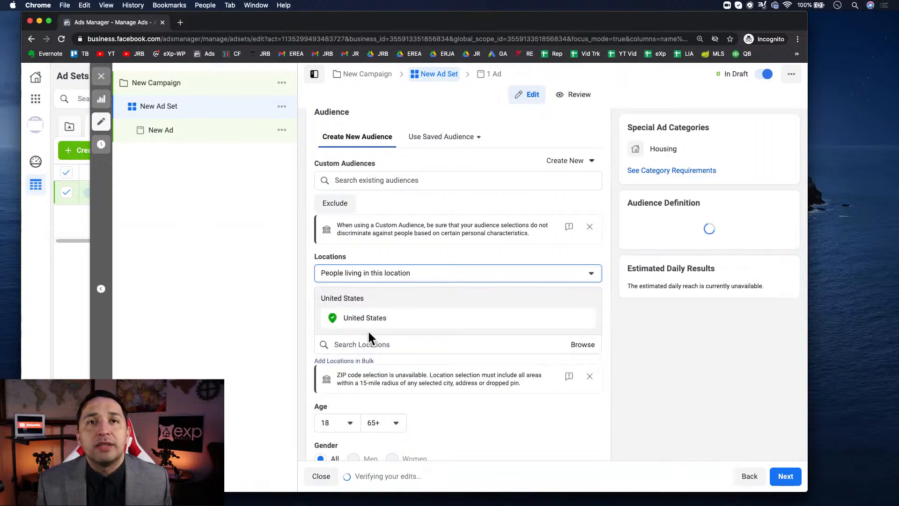
- Search the audience locations for Miami and target Miami, Florida instead of the United States
left_click(384, 345)
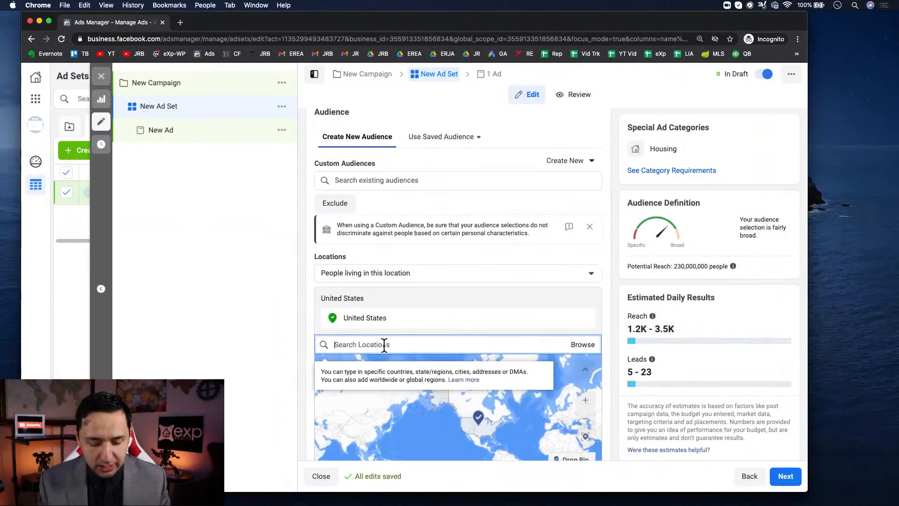
type("miami")
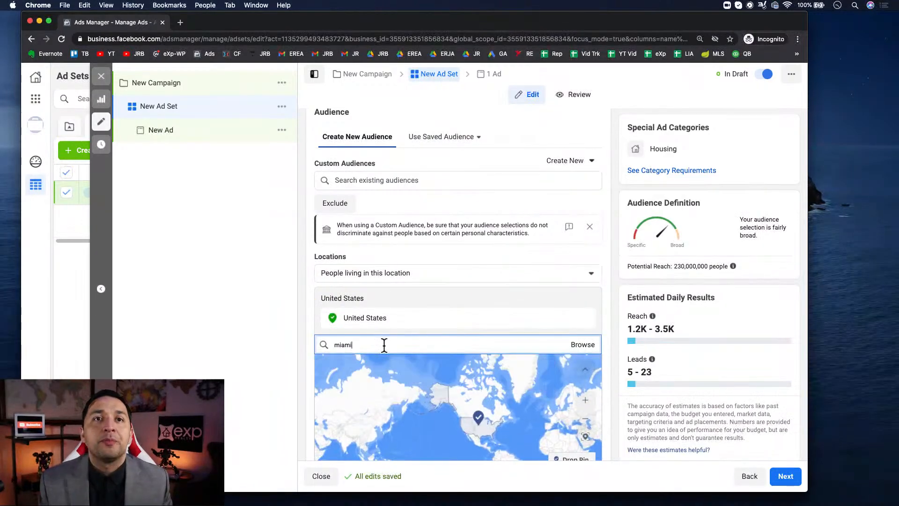
left_click(372, 365)
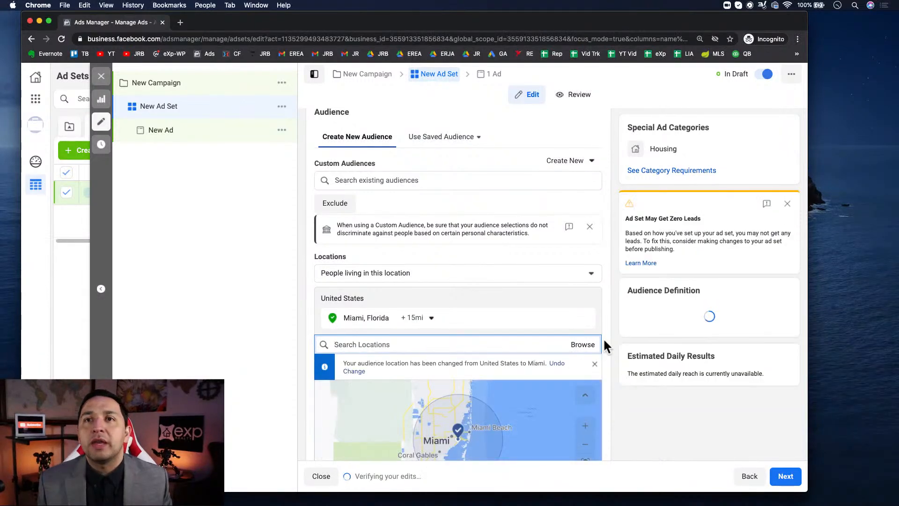
- Examine the targeted area on the map and the audience's age, gender, detailed targeting and language settings
scroll(603, 334, "down", 3)
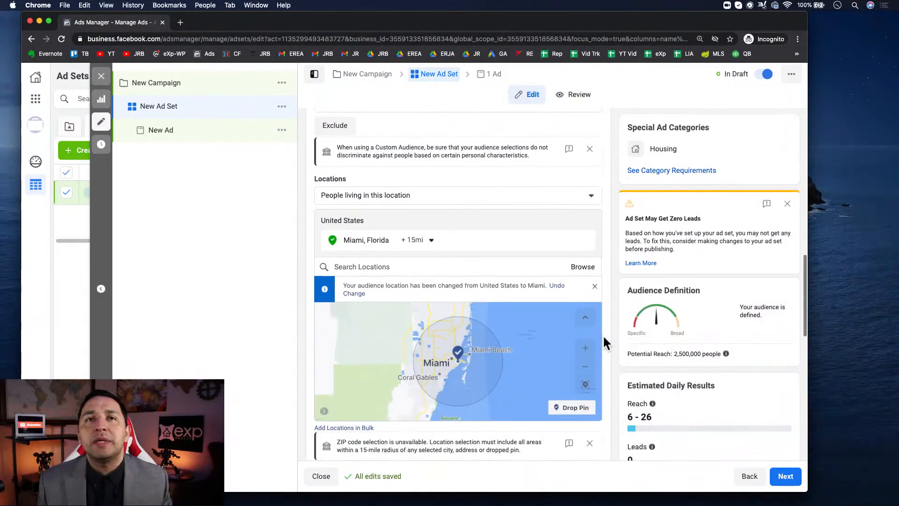
scroll(603, 334, "down", 1)
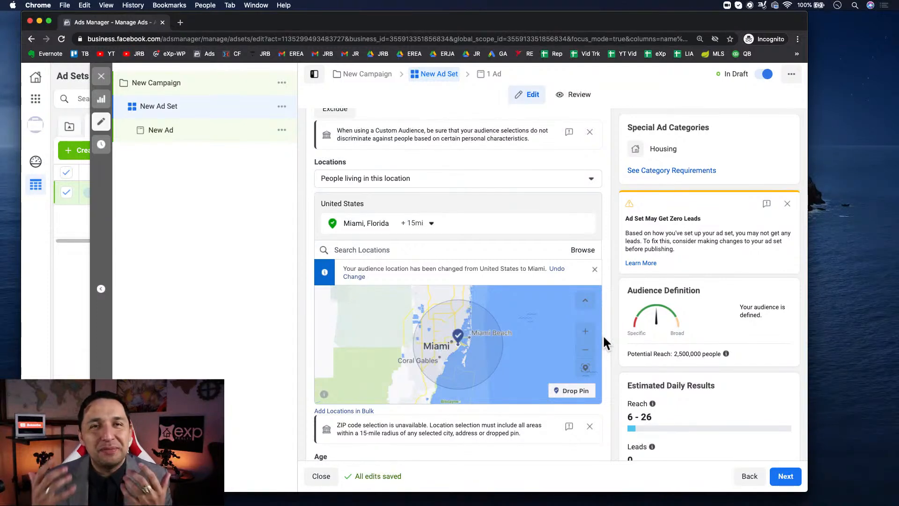
scroll(603, 334, "down", 5)
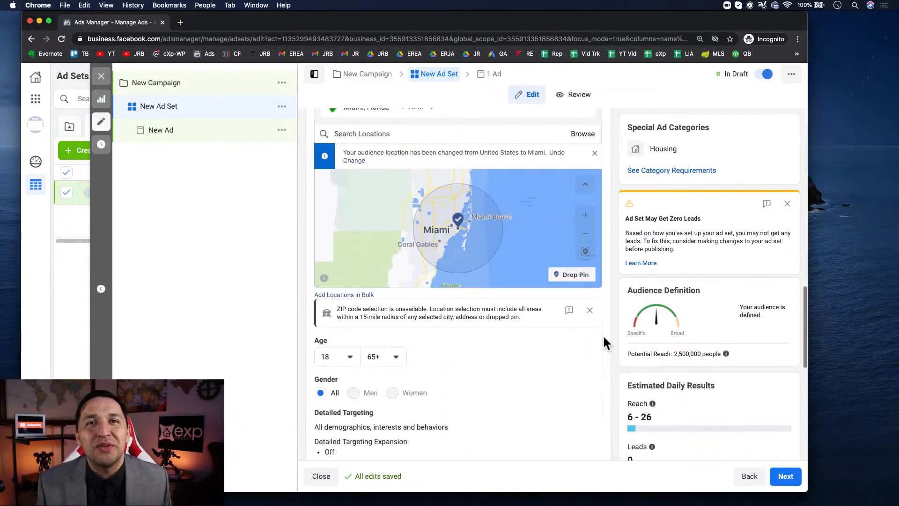
scroll(602, 334, "down", 3)
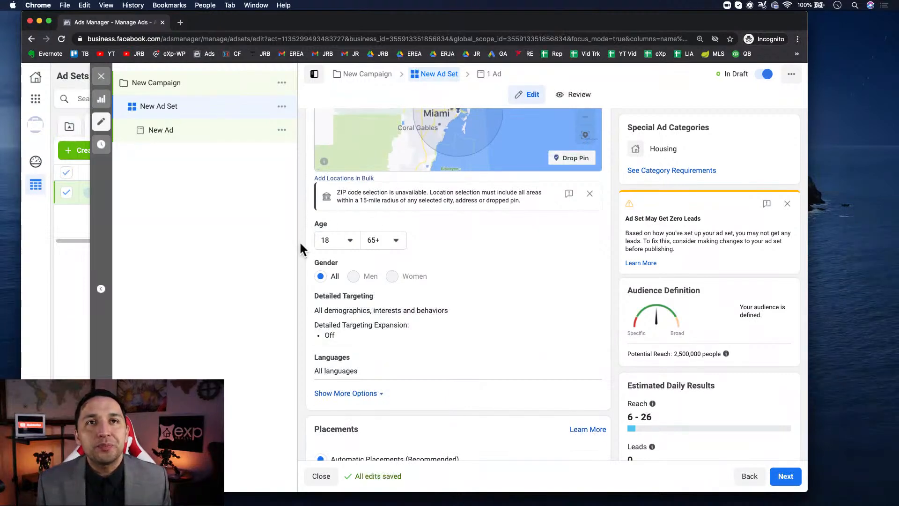
scroll(383, 304, "up", 1)
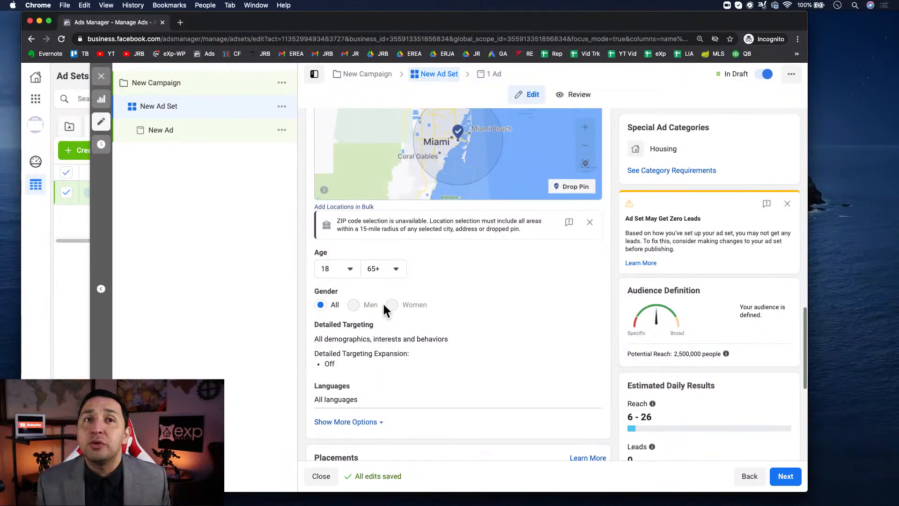
scroll(384, 309, "up", 6)
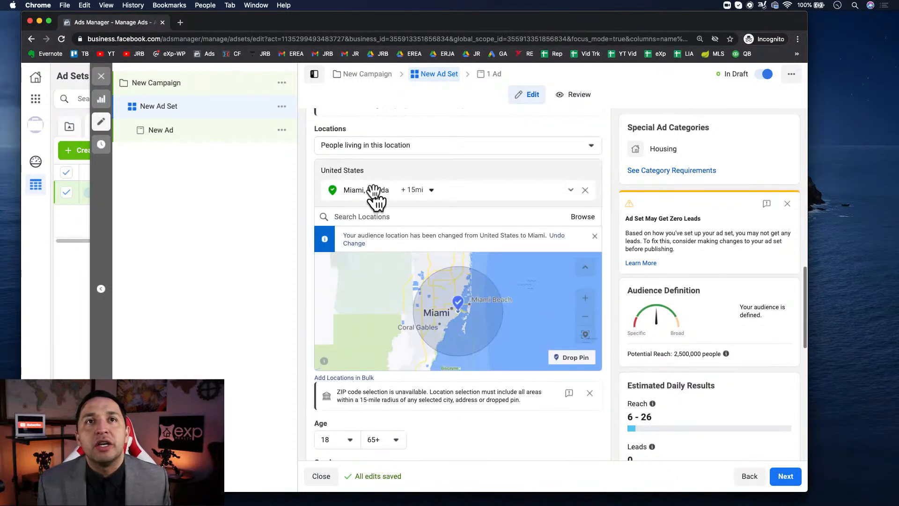
scroll(422, 374, "down", 5)
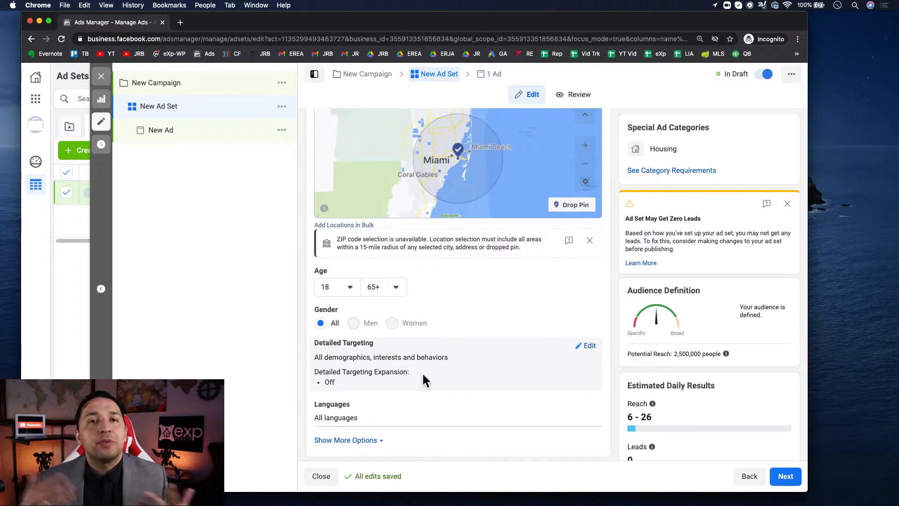
scroll(422, 372, "down", 2)
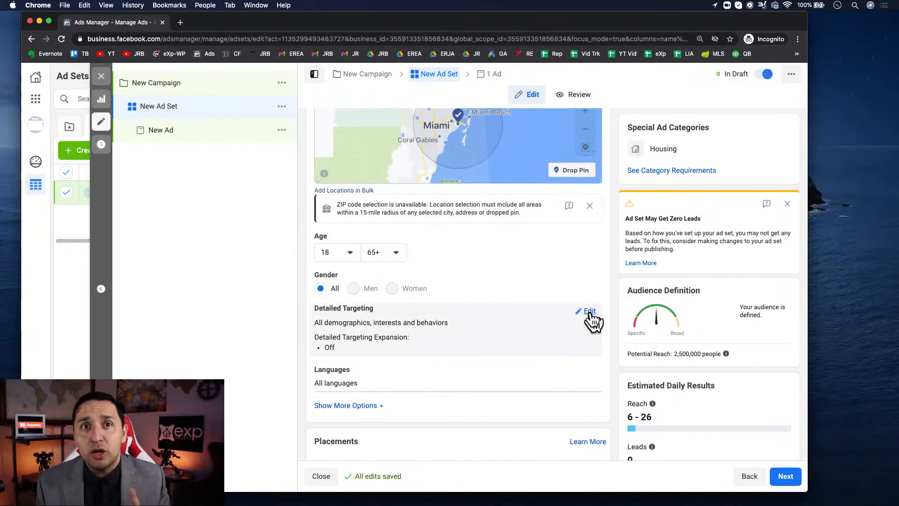
- Open the audience's detailed targeting for editing and switch the ad set to manual placements
left_click(591, 313)
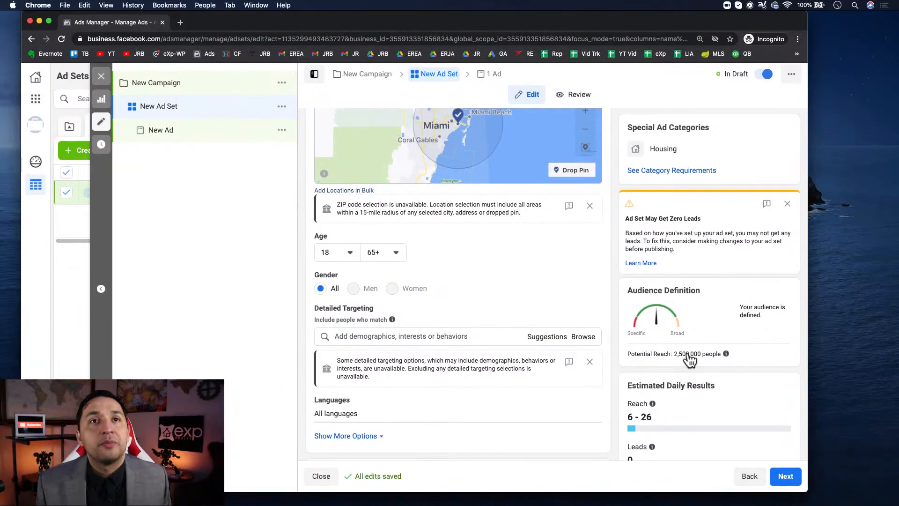
scroll(437, 380, "down", 5)
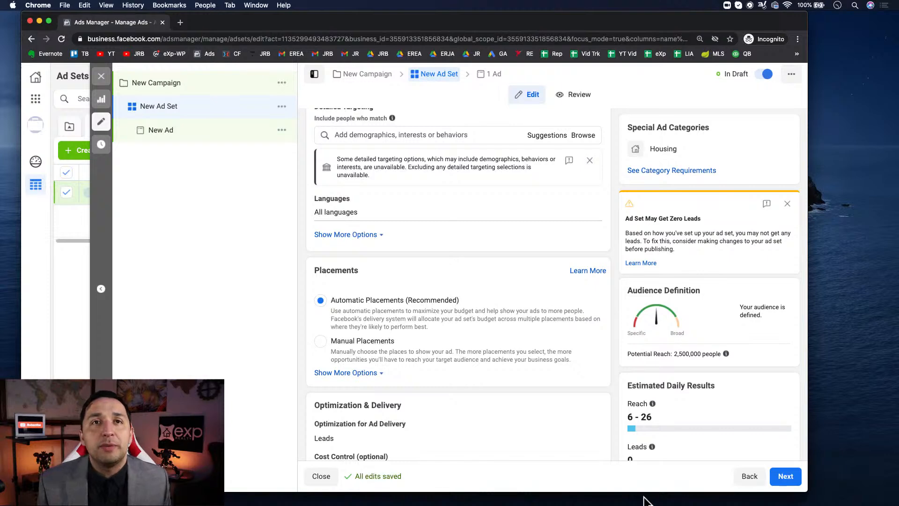
scroll(381, 298, "down", 3)
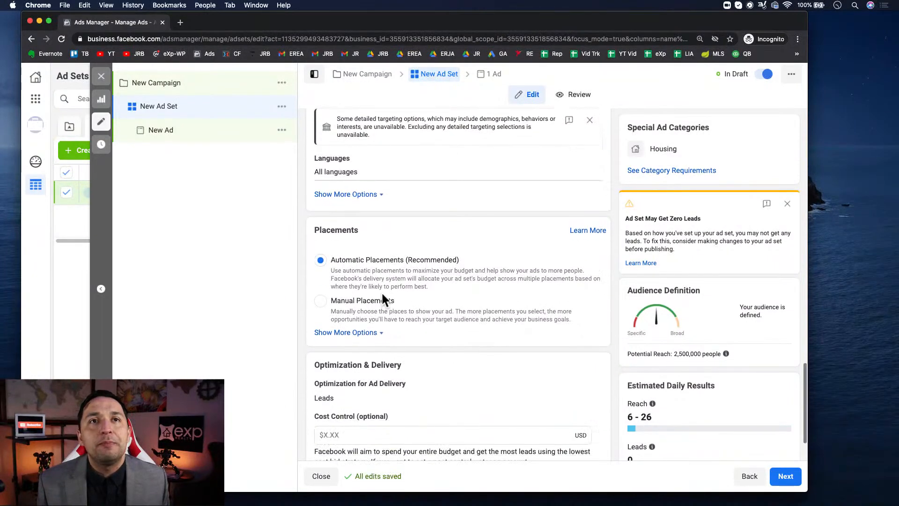
left_click(321, 269)
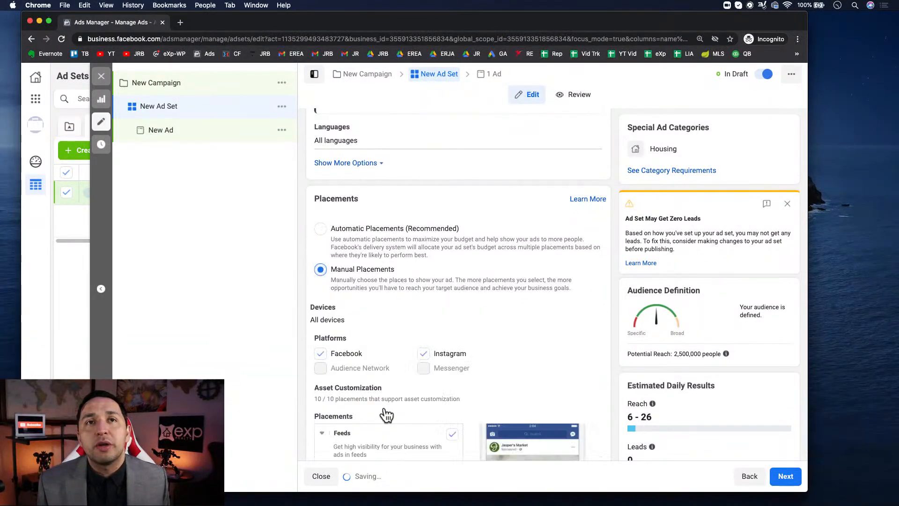
scroll(383, 405, "down", 5)
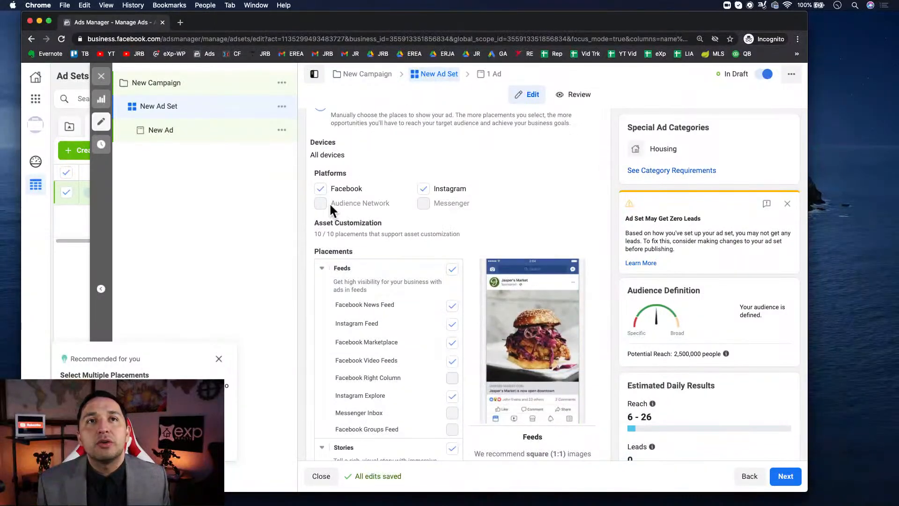
- Try limiting the placements to Facebook News Feed only, and reselect the full Instagram and Facebook platforms
left_click(322, 189)
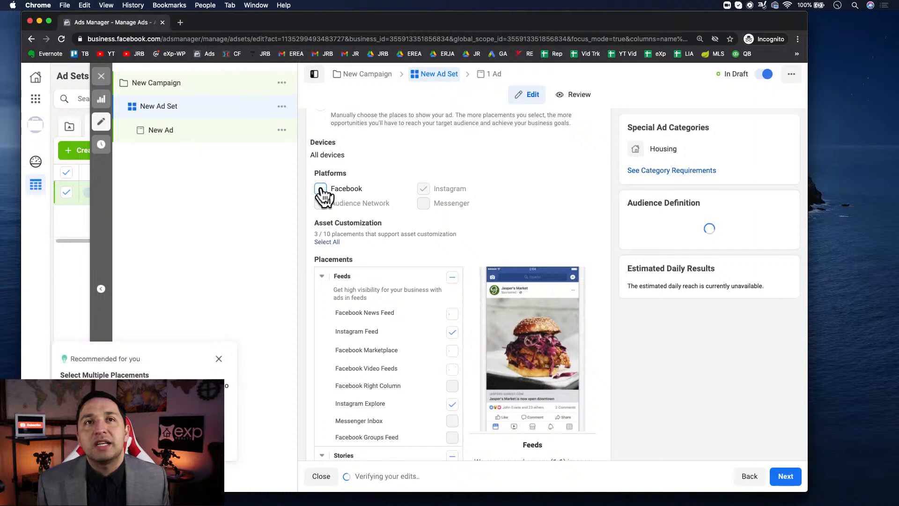
left_click(452, 313)
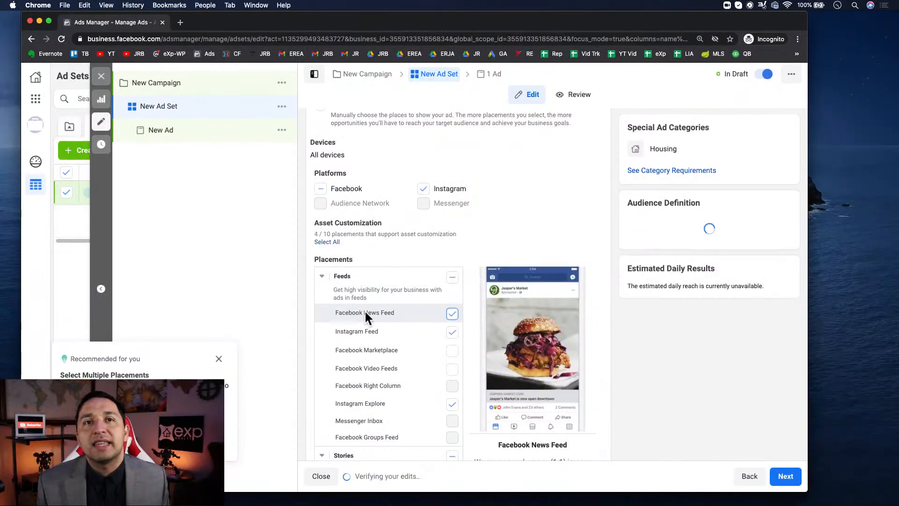
left_click(422, 189)
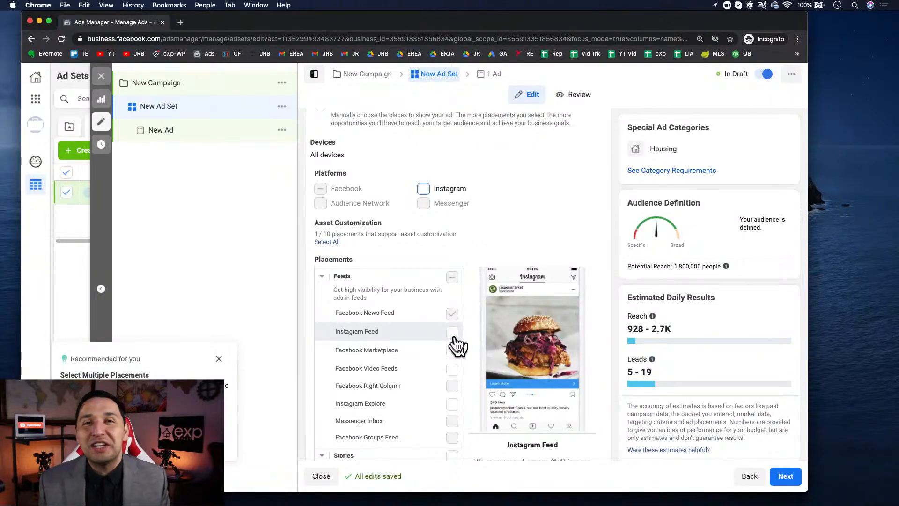
left_click(423, 189)
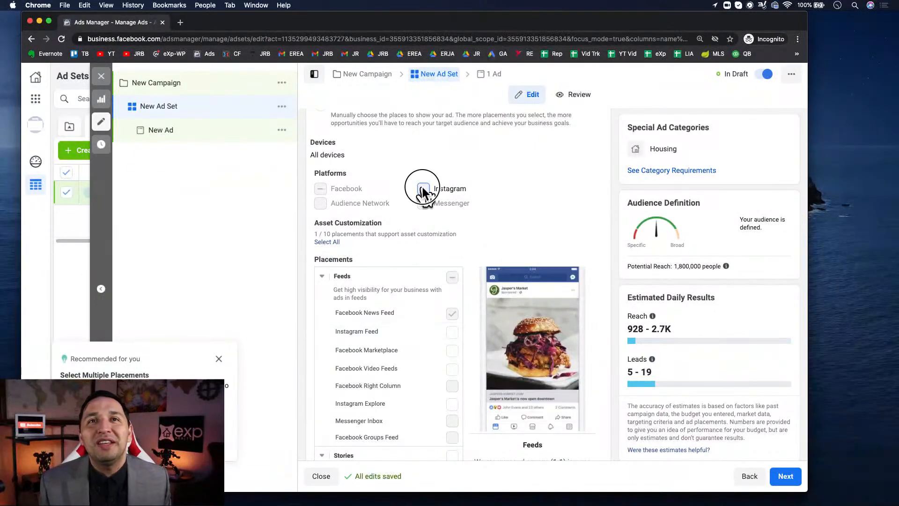
left_click(320, 188)
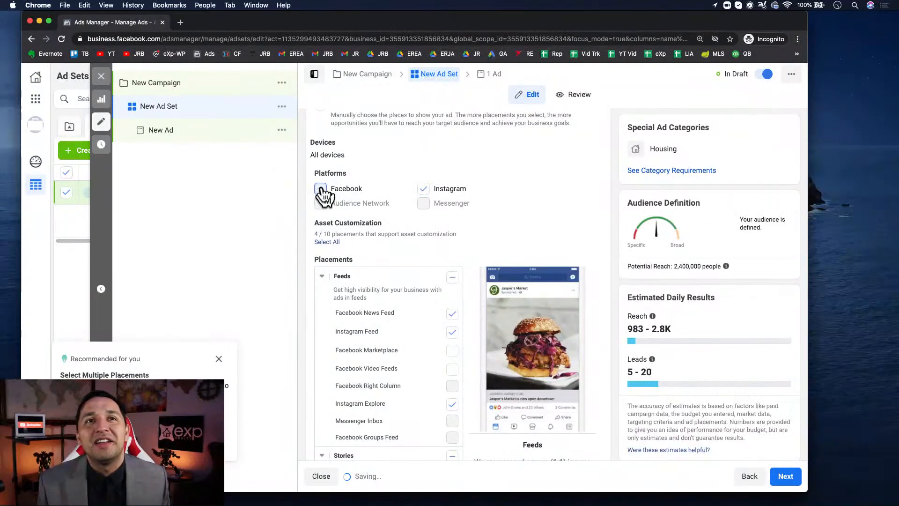
- Exclude Instagram, Facebook Marketplace, Video Feeds, Facebook Stories, In-Stream, Search and In-Article from the placements, keeping only Facebook News Feed
left_click(423, 189)
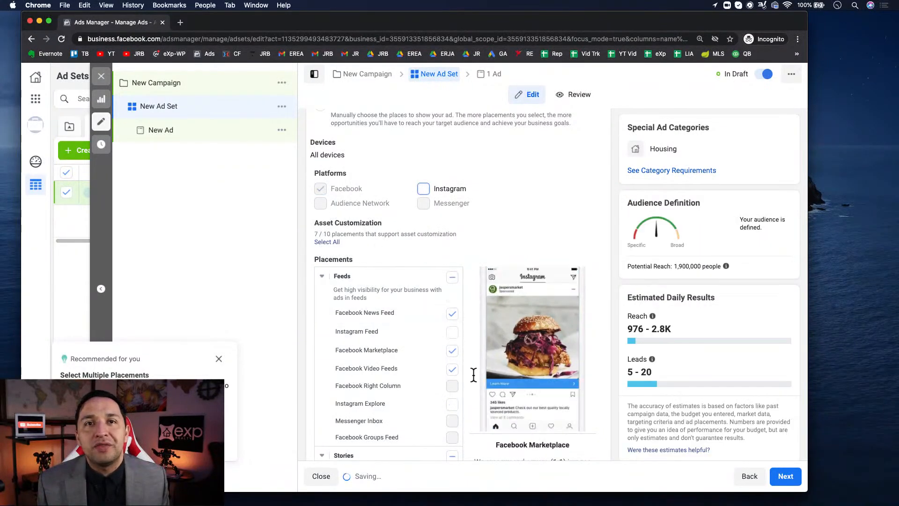
left_click(452, 351)
left_click(452, 370)
scroll(451, 373, "down", 5)
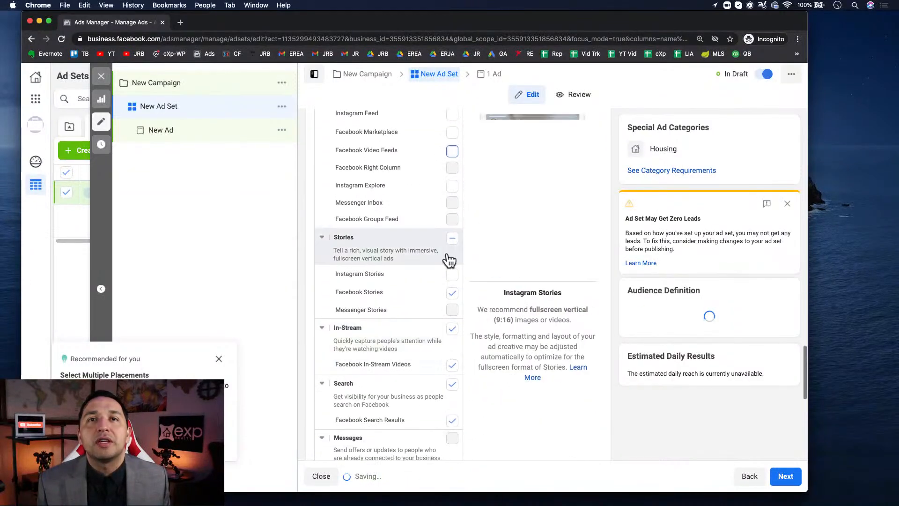
left_click(452, 292)
left_click(452, 329)
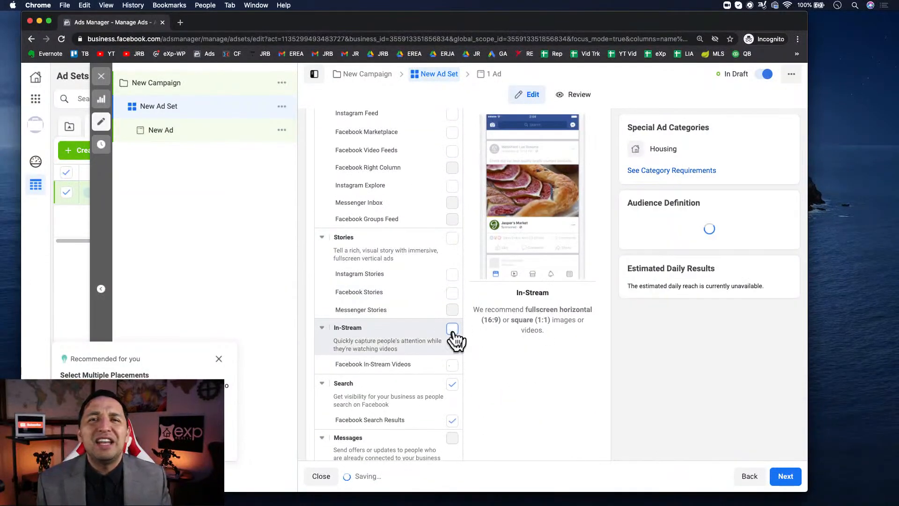
left_click(453, 384)
scroll(452, 384, "down", 4)
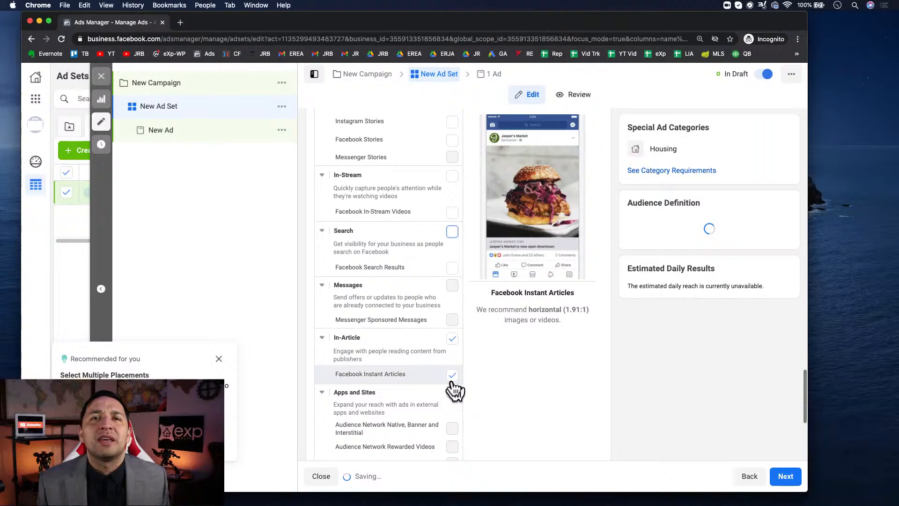
left_click(452, 339)
- Select every available placement again for both the Instagram and Facebook platforms
scroll(456, 346, "up", 10)
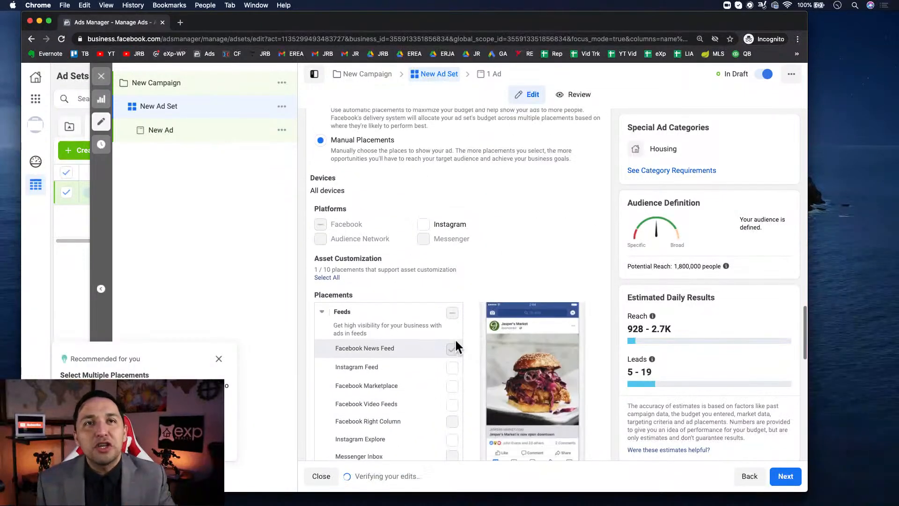
left_click(423, 224)
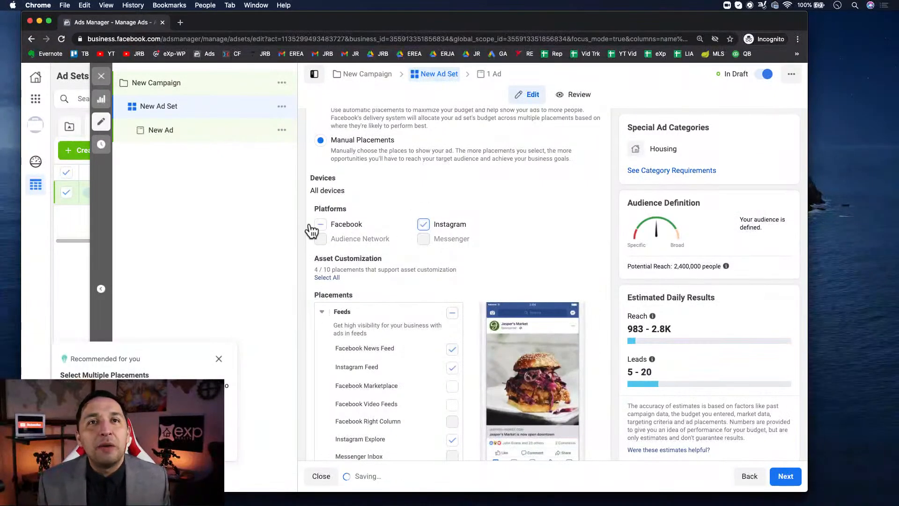
left_click(320, 224)
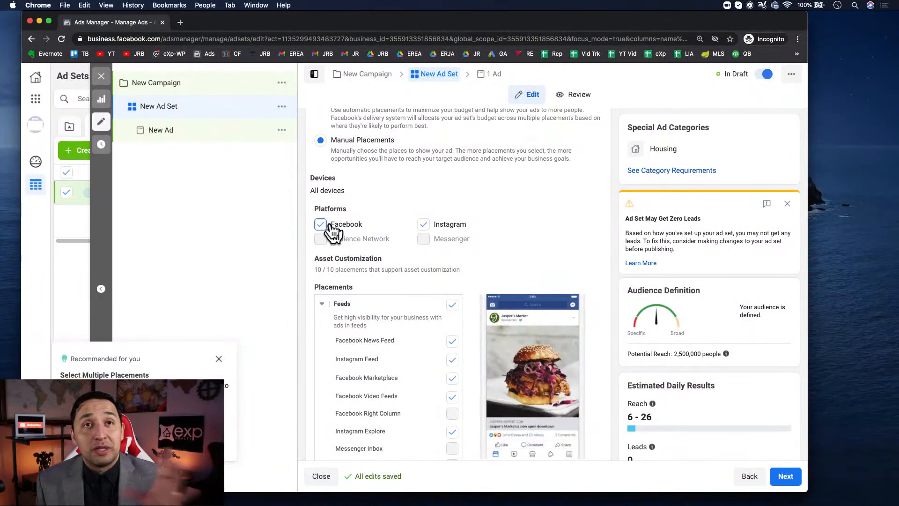
- Clear the Facebook and Instagram platforms, keep only the Facebook News Feed placement, and continue to the ad's settings
left_click(330, 225)
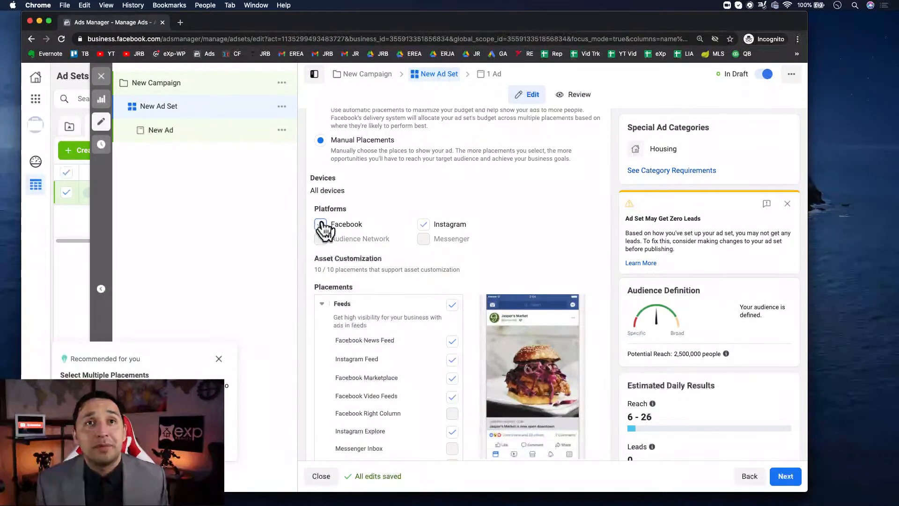
left_click(451, 350)
left_click(423, 224)
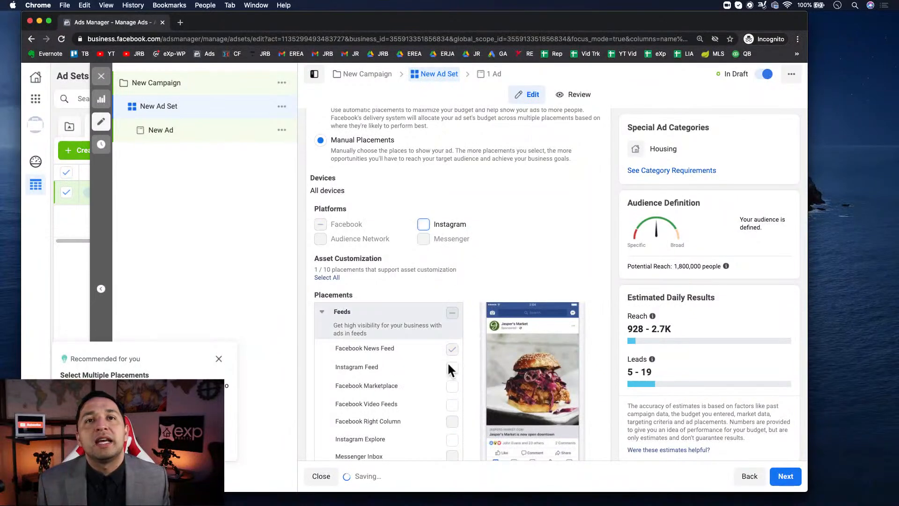
scroll(446, 378, "down", 5)
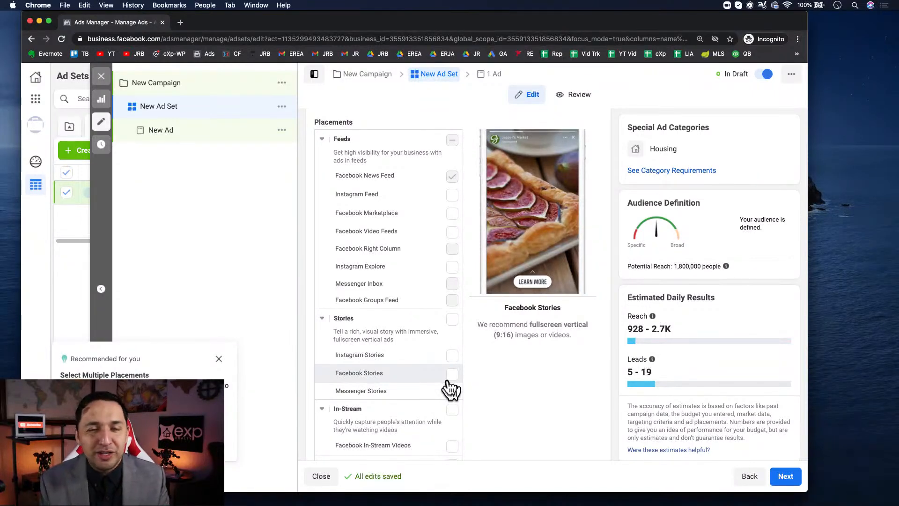
scroll(448, 386, "down", 10)
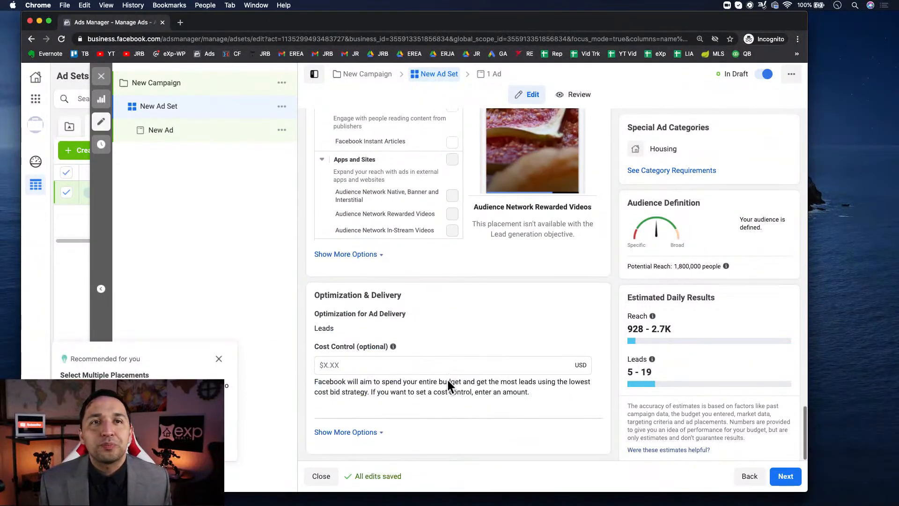
left_click(785, 475)
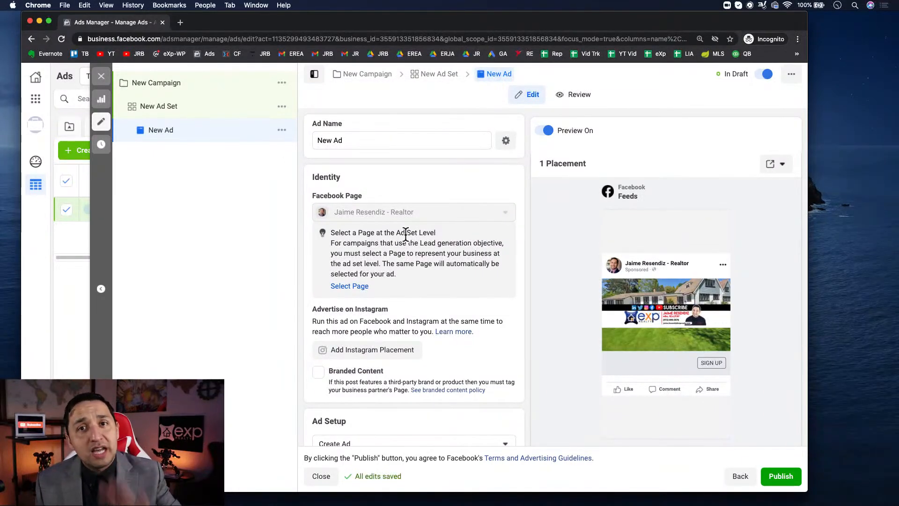
- Examine the new ad's identity, ad setup format, ad creative fields and feed preview
scroll(405, 234, "down", 2)
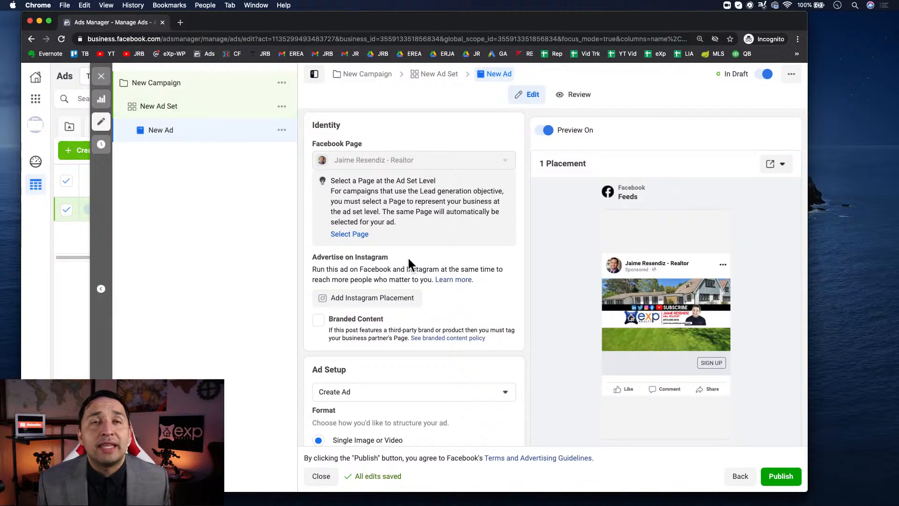
scroll(418, 277, "down", 4)
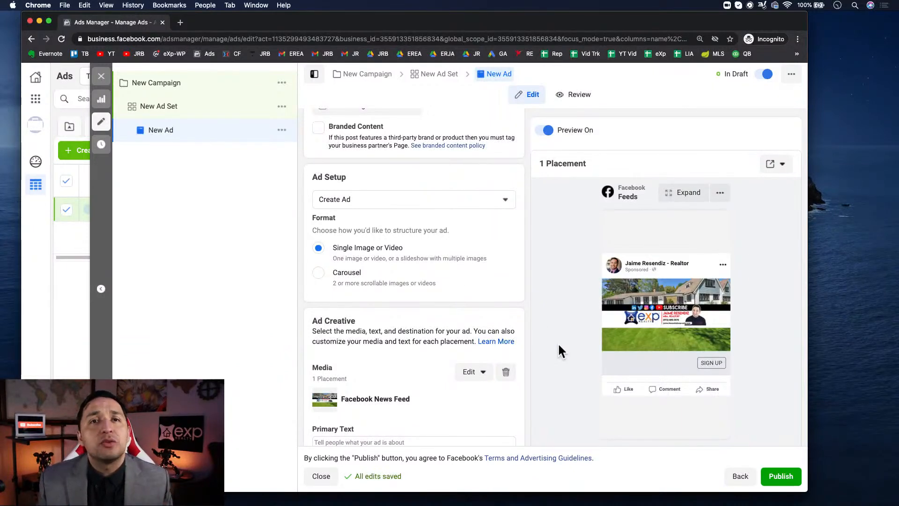
scroll(557, 342, "down", 2)
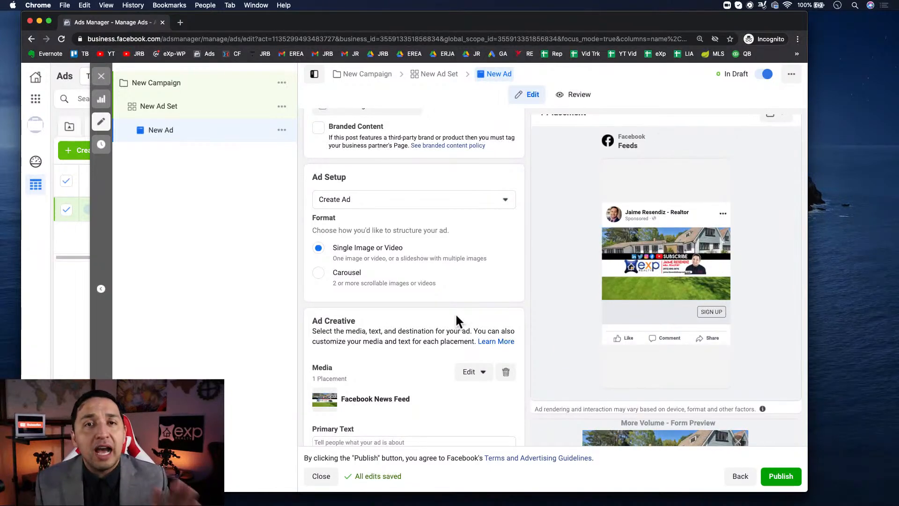
scroll(456, 317, "down", 3)
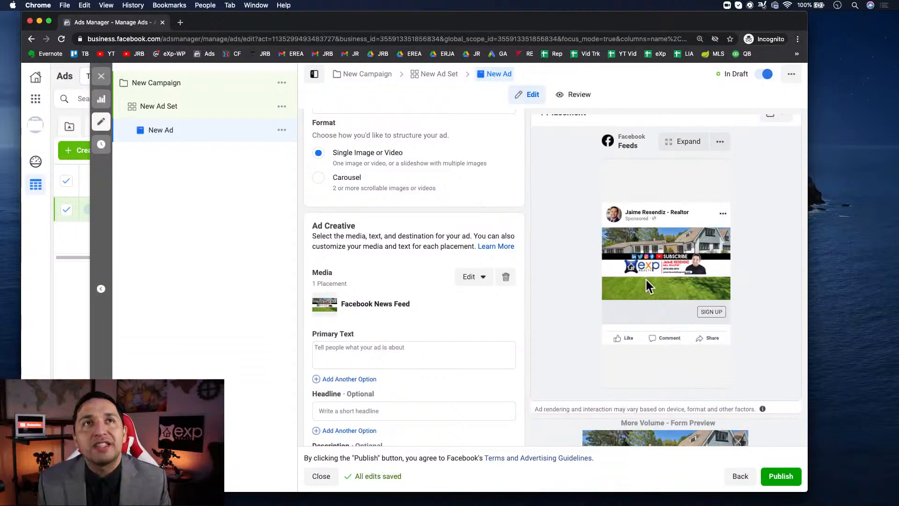
- Open invideo.io in a new browser tab, look over its home page and dismiss the promotional pop-up
left_click(180, 22)
type("invi")
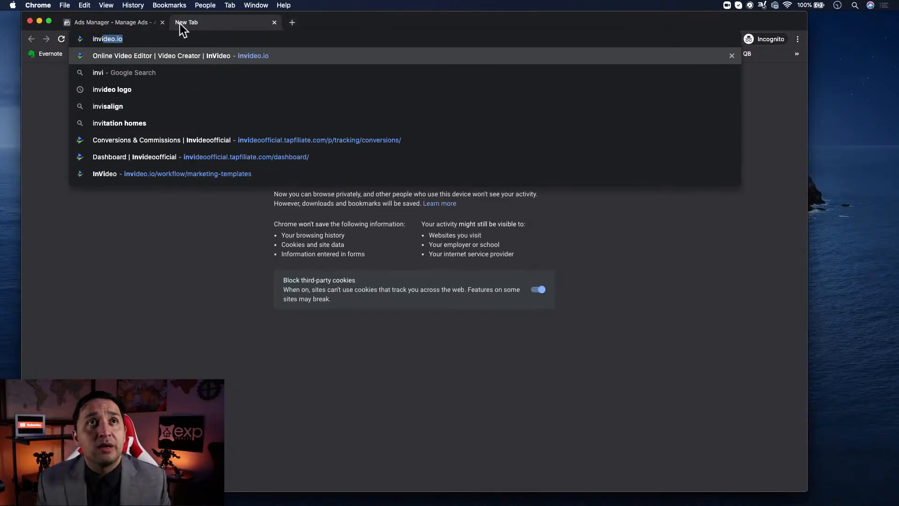
key("Return")
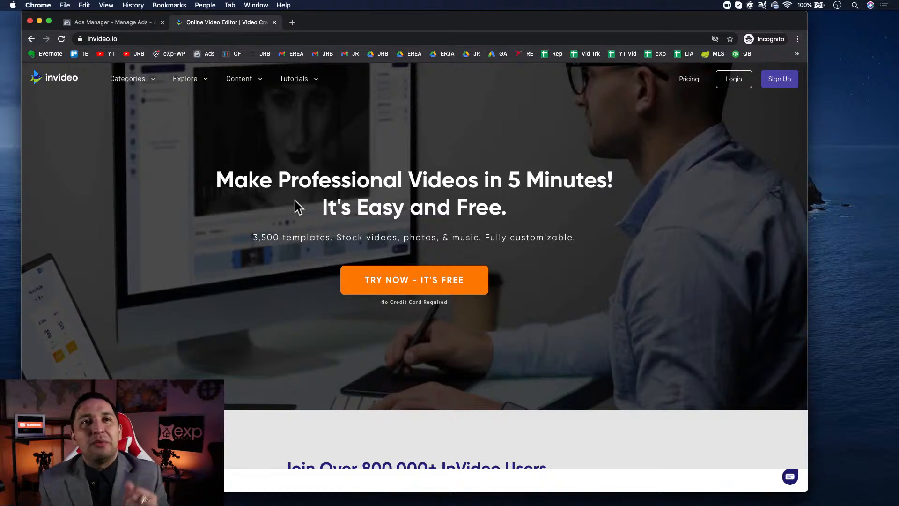
scroll(400, 301, "down", 15)
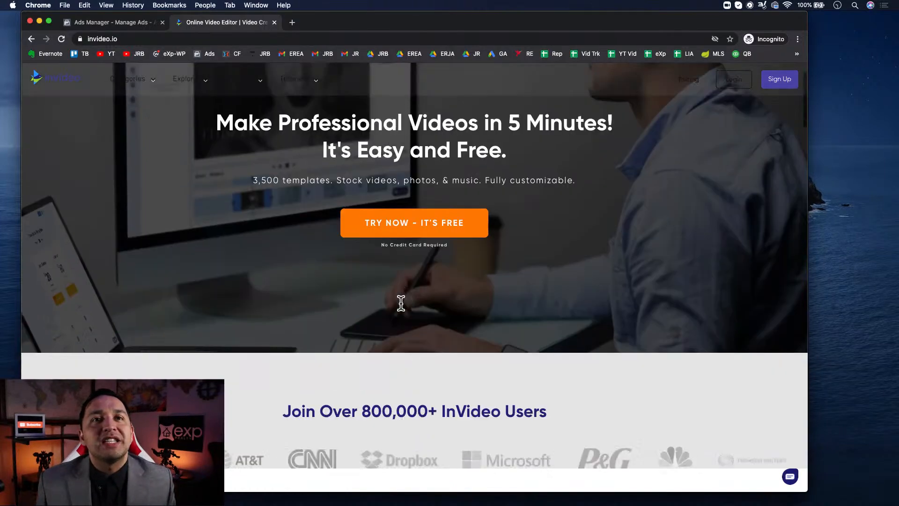
scroll(401, 304, "up", 15)
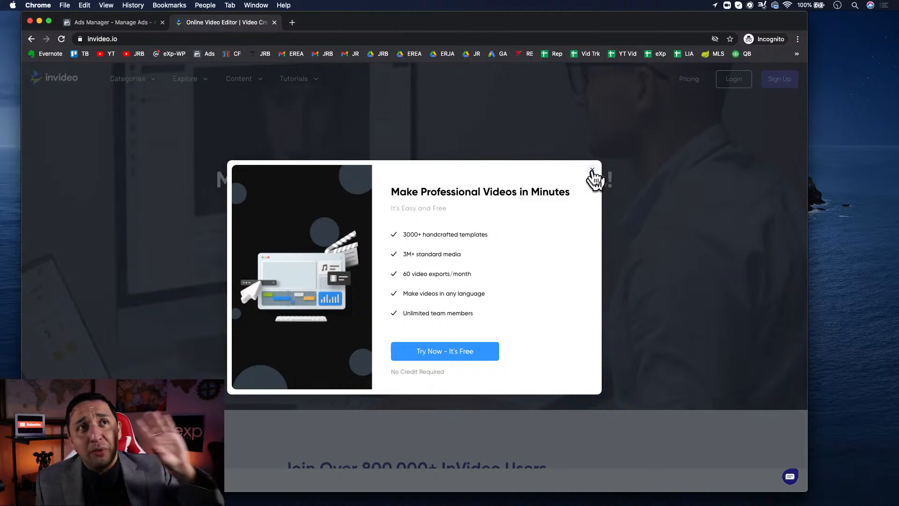
left_click(591, 170)
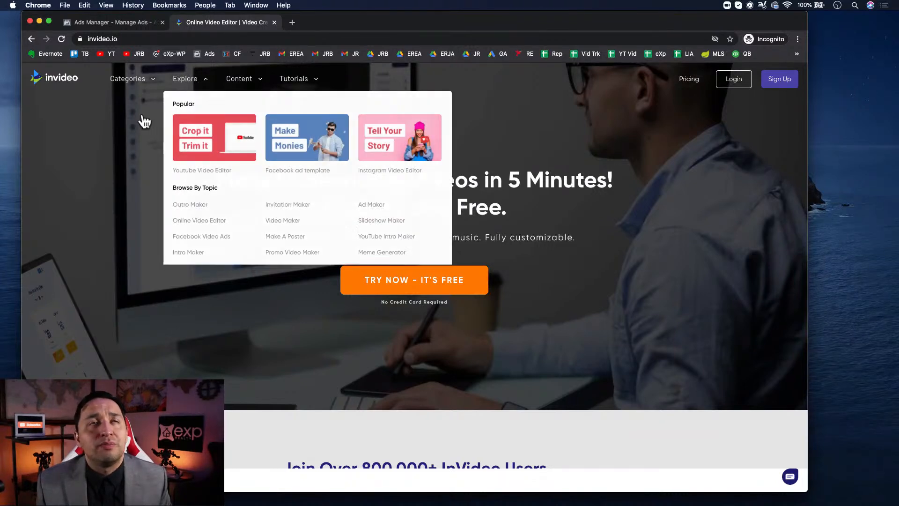
- Switch back to Ads Manager and replace the ad's media with the account image IMG_4451.jpg, leaving the square crop unselected
left_click(93, 22)
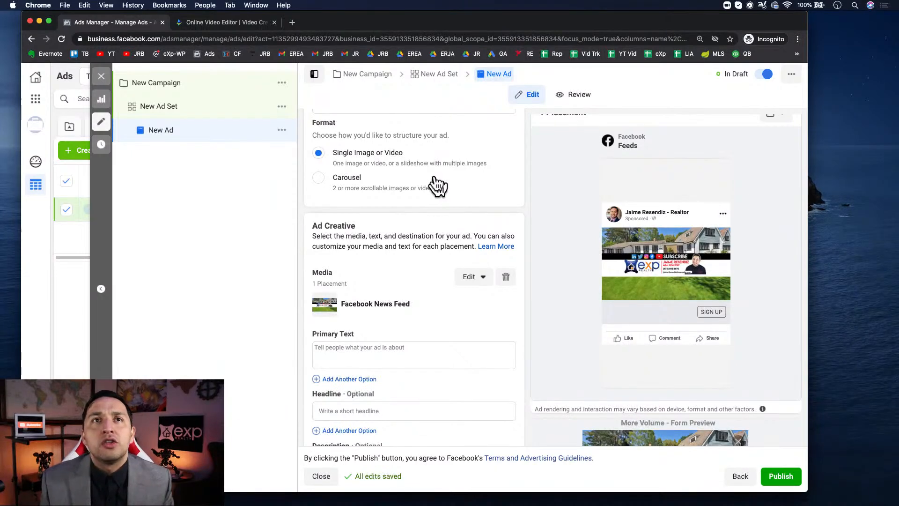
left_click(476, 285)
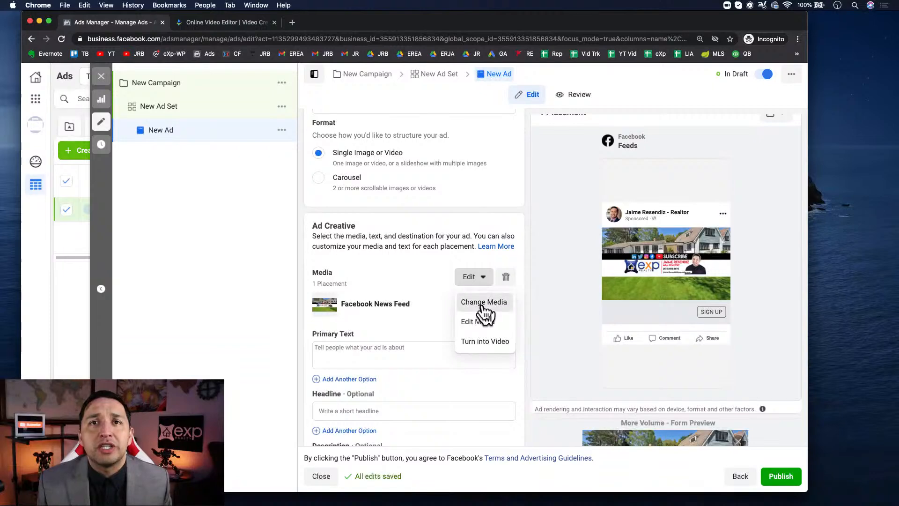
left_click(482, 302)
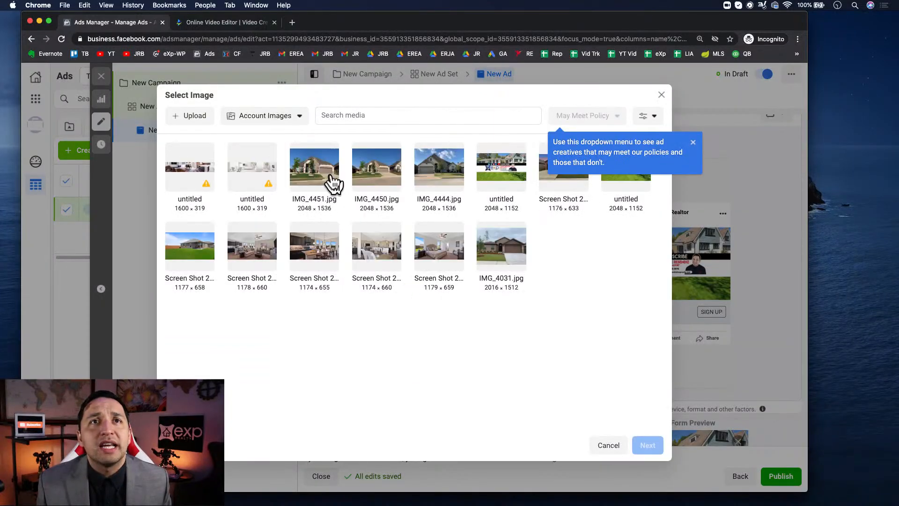
left_click(319, 177)
left_click(651, 447)
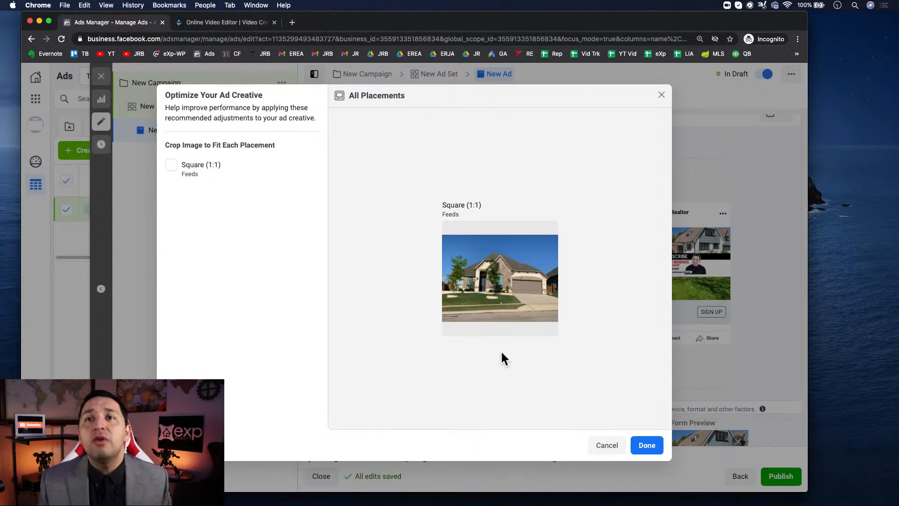
left_click(646, 447)
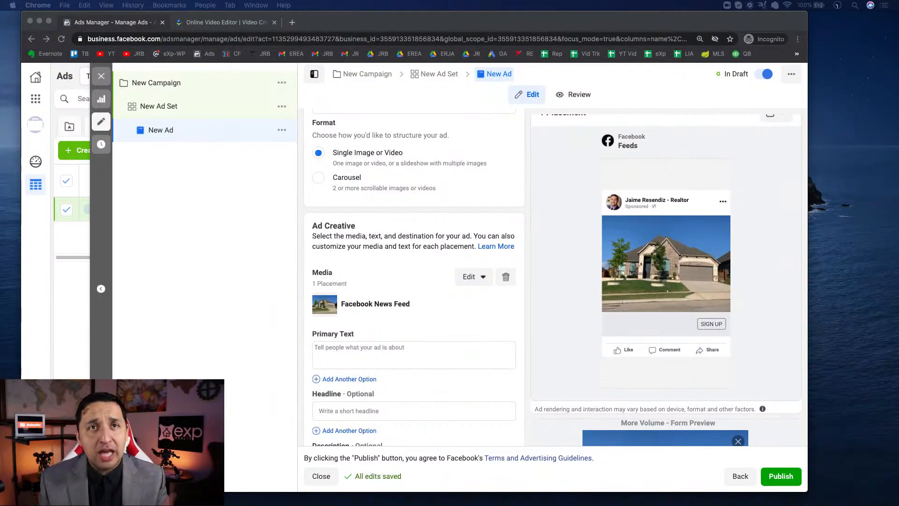
- Paste the copied listing template starting "PRICE DROP on {NEIGHBORHOOD/CITY} {TYPE OF PROPERTY} for Sale!" as the primary text and remove its leading blank line
left_click(359, 358)
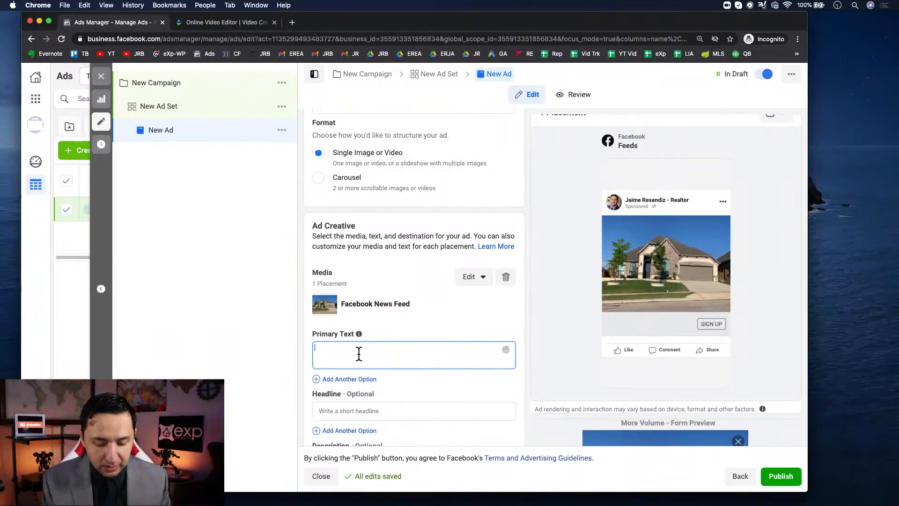
type("🚨PRICE DROP in {NEIGHBORHOOD/CITY} {TYPE OF PROPERTY} for Sale!  {UNIQUE FEATURES}!  Click [Learn More] for Pictures, Price, Location & Virtual Tour")
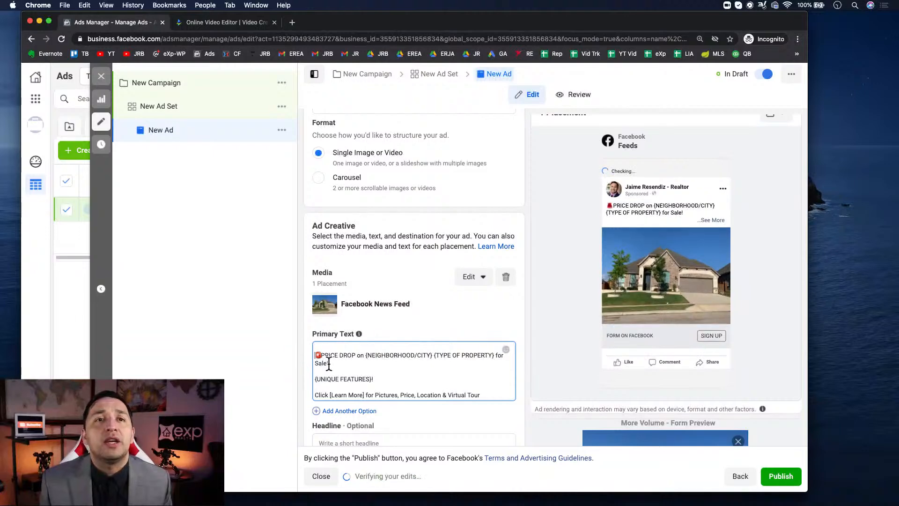
key("BackSpace")
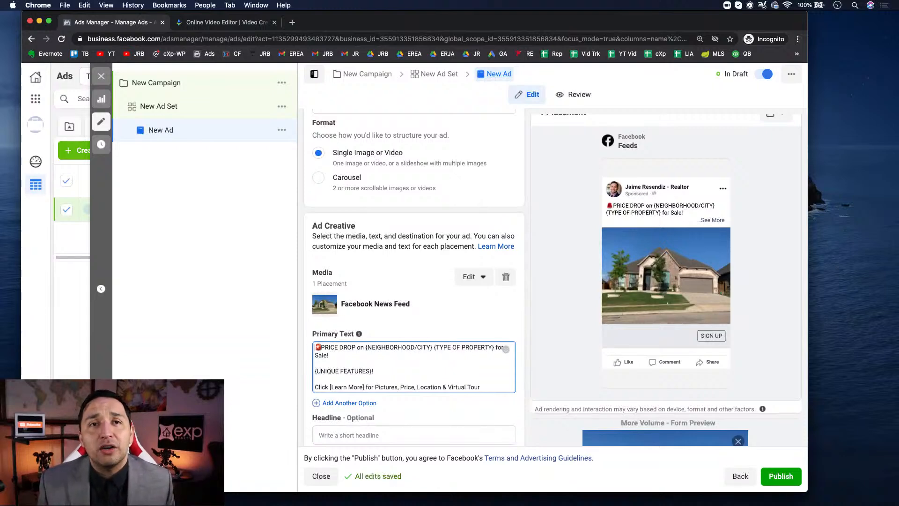
left_click(373, 361)
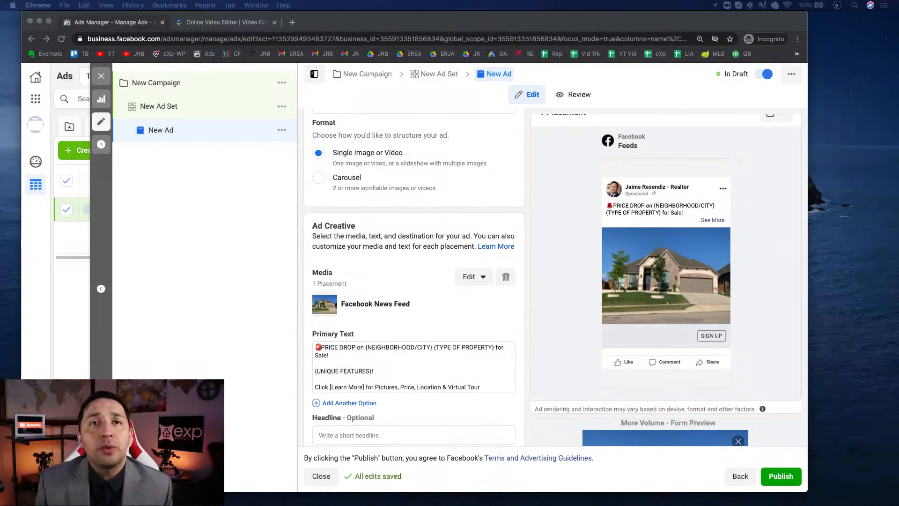
scroll(414, 281, "down", 5)
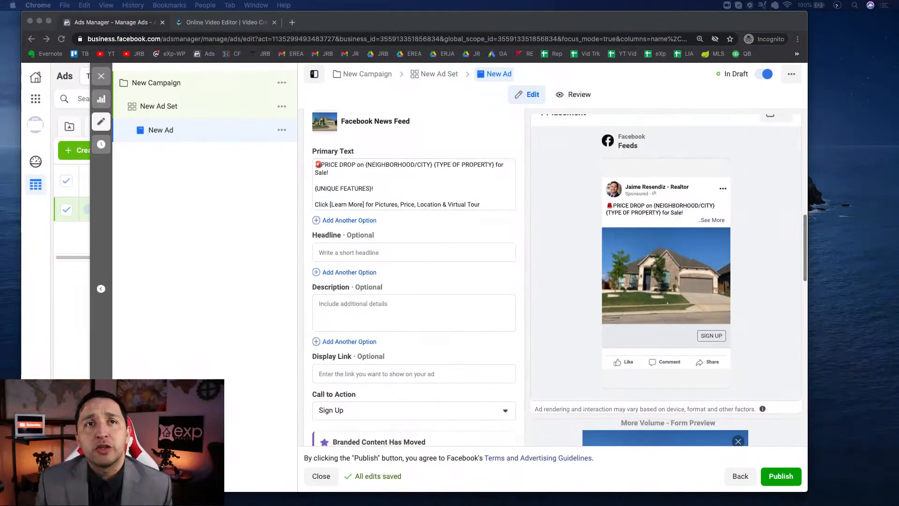